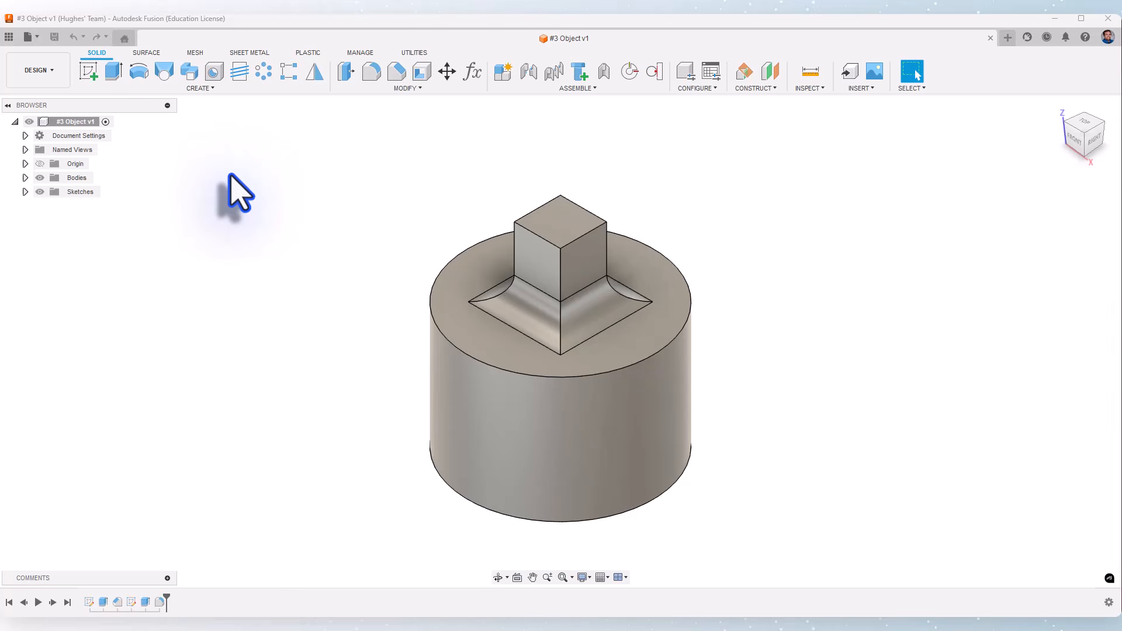
- Start creating a new drawing from the current design
left_click(37, 71)
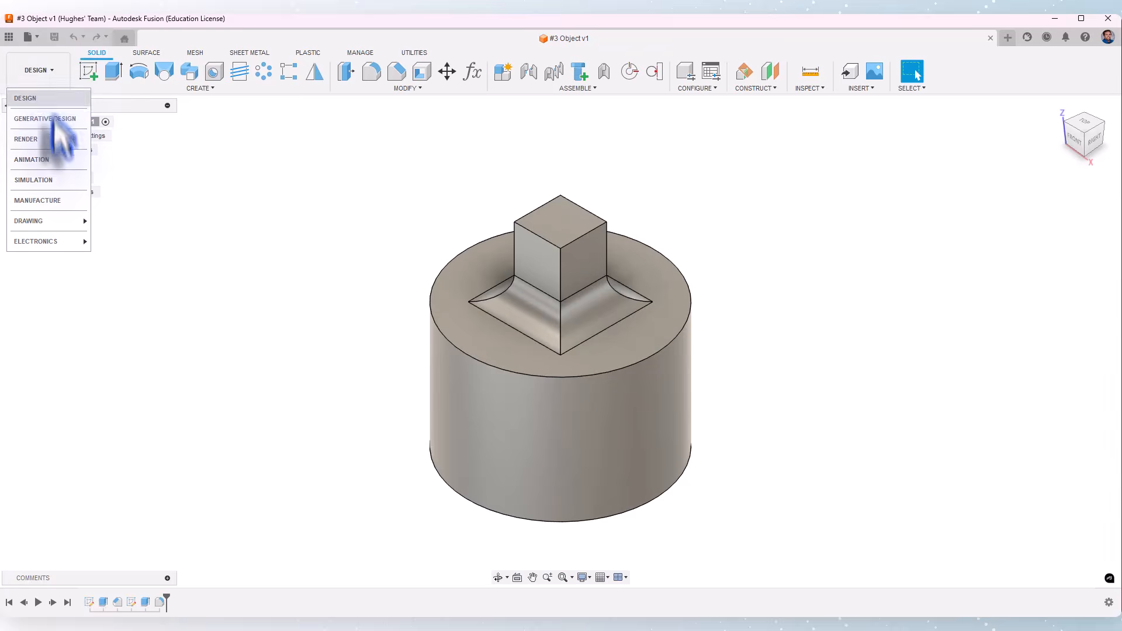
mouse_move(61, 217)
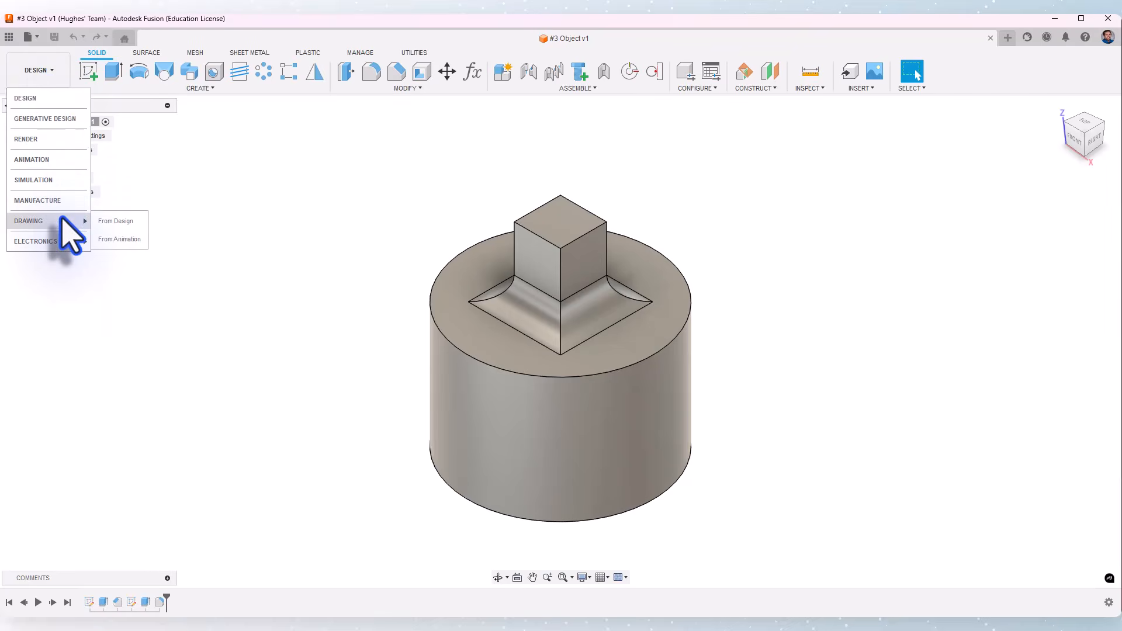
left_click(132, 222)
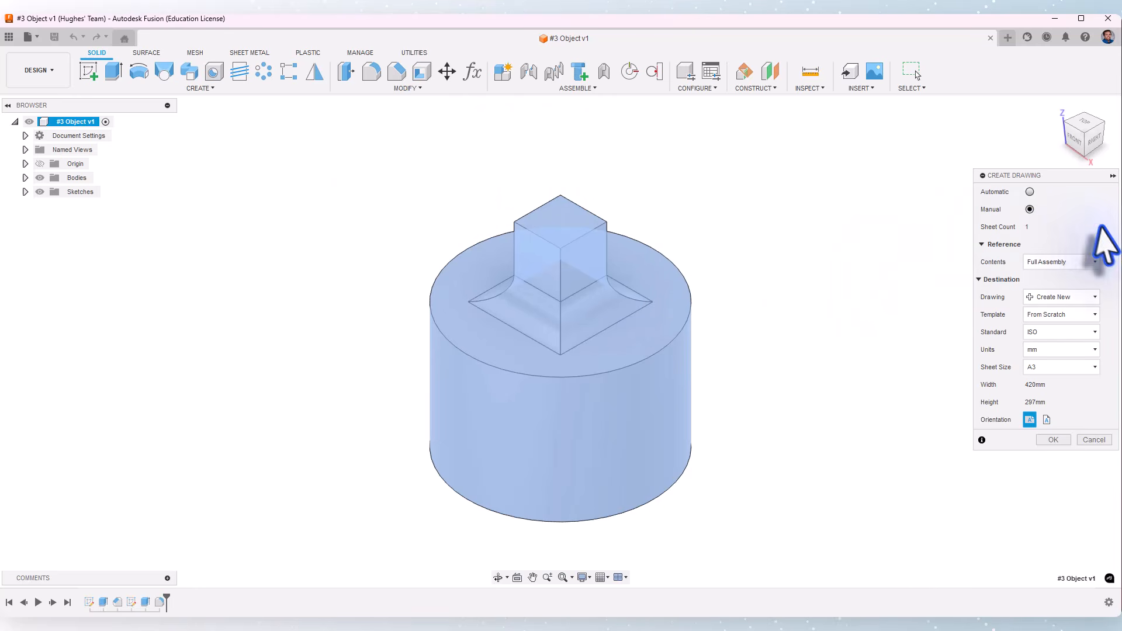
- Create the drawing with the IED TITLEBLOCK A template from IED 25-26 > Resources > _Title Blocks
left_click(1046, 316)
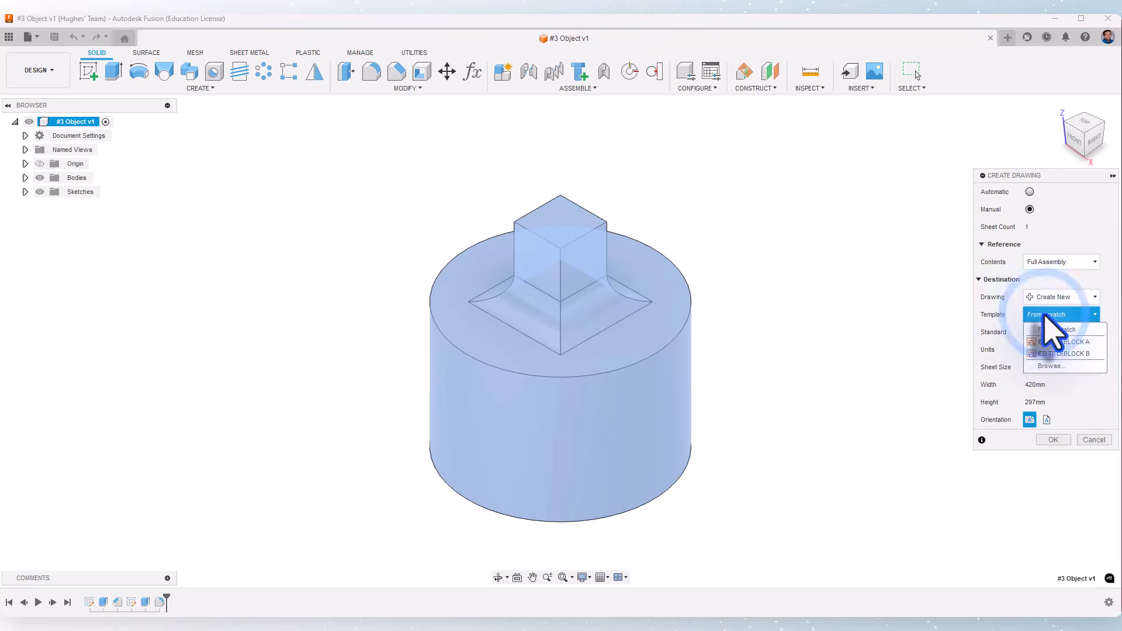
left_click(1052, 366)
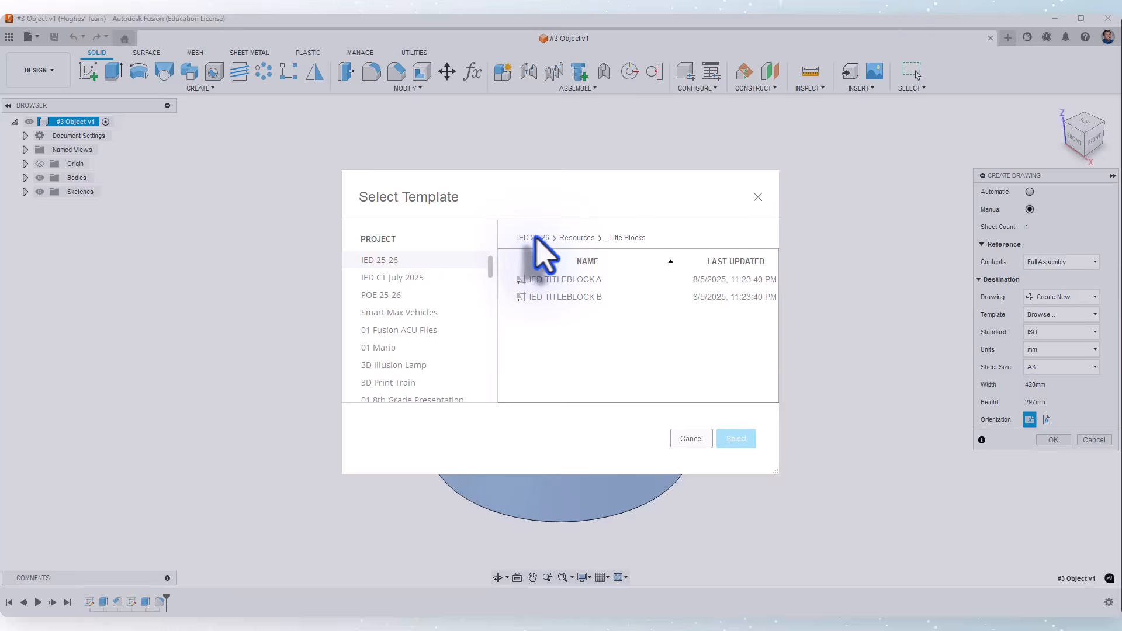
left_click(533, 237)
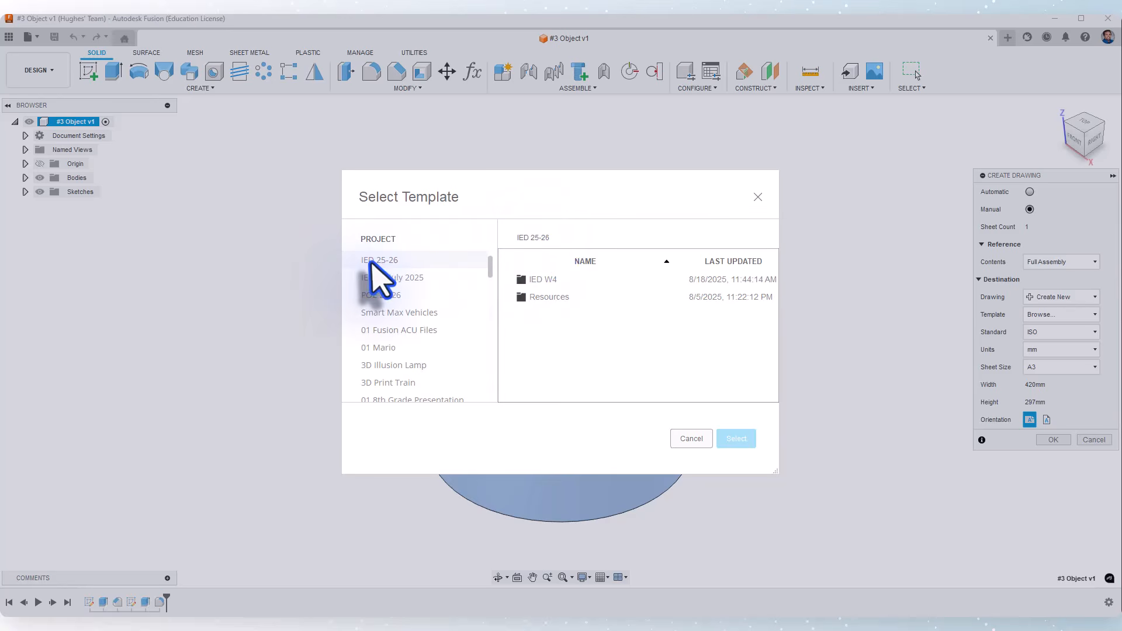
left_click(548, 298)
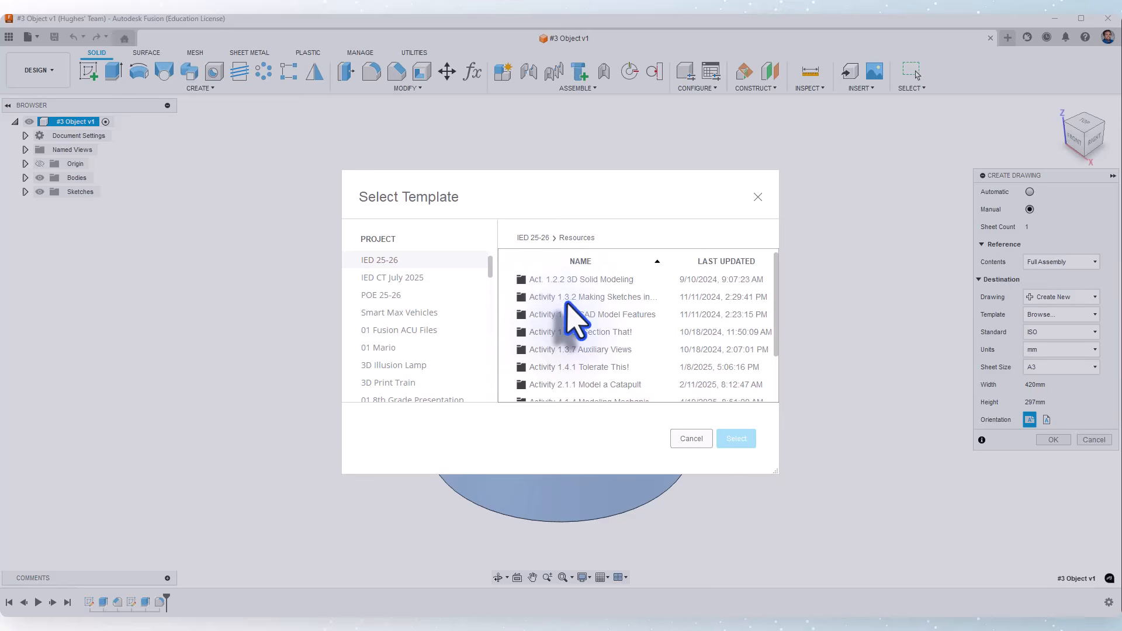
scroll(576, 320, "down", 2)
left_click(554, 393)
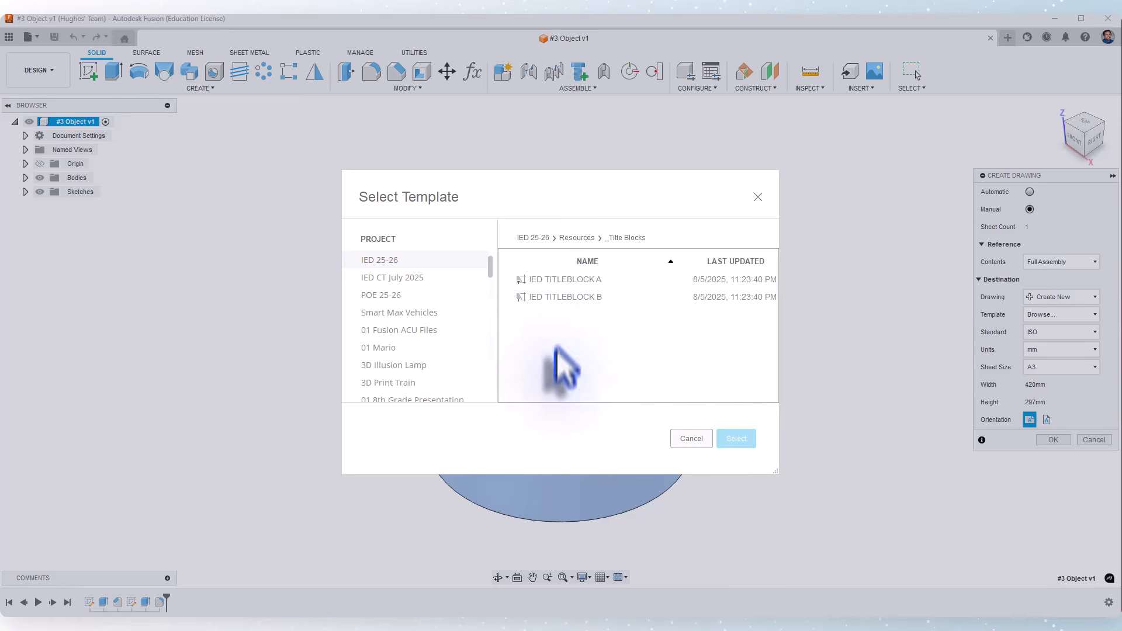
left_click(547, 281)
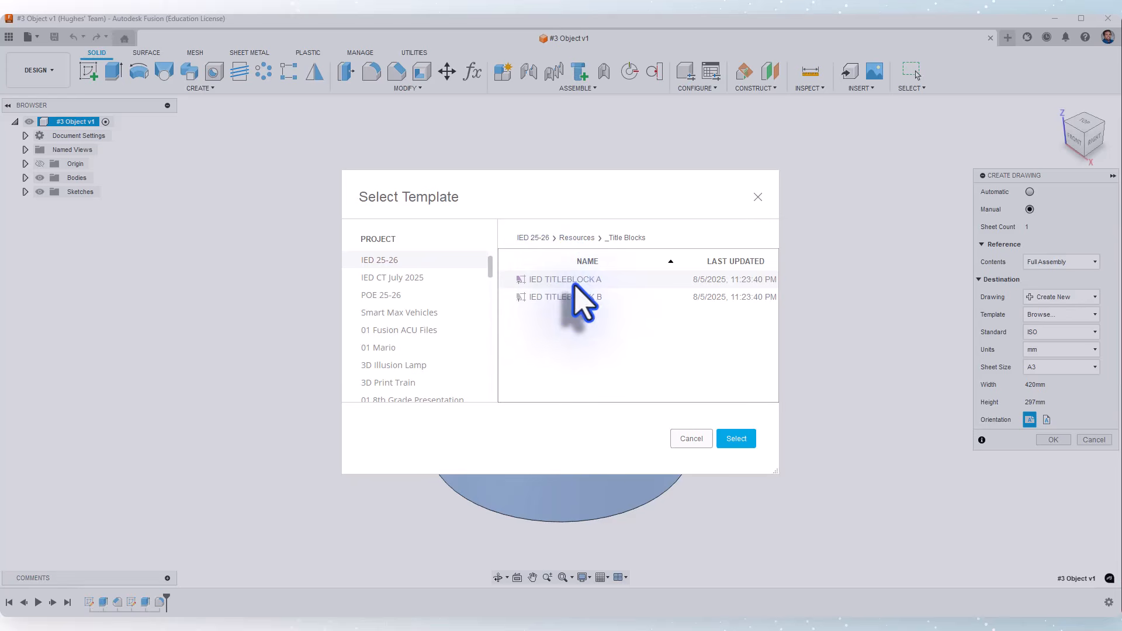
left_click(737, 438)
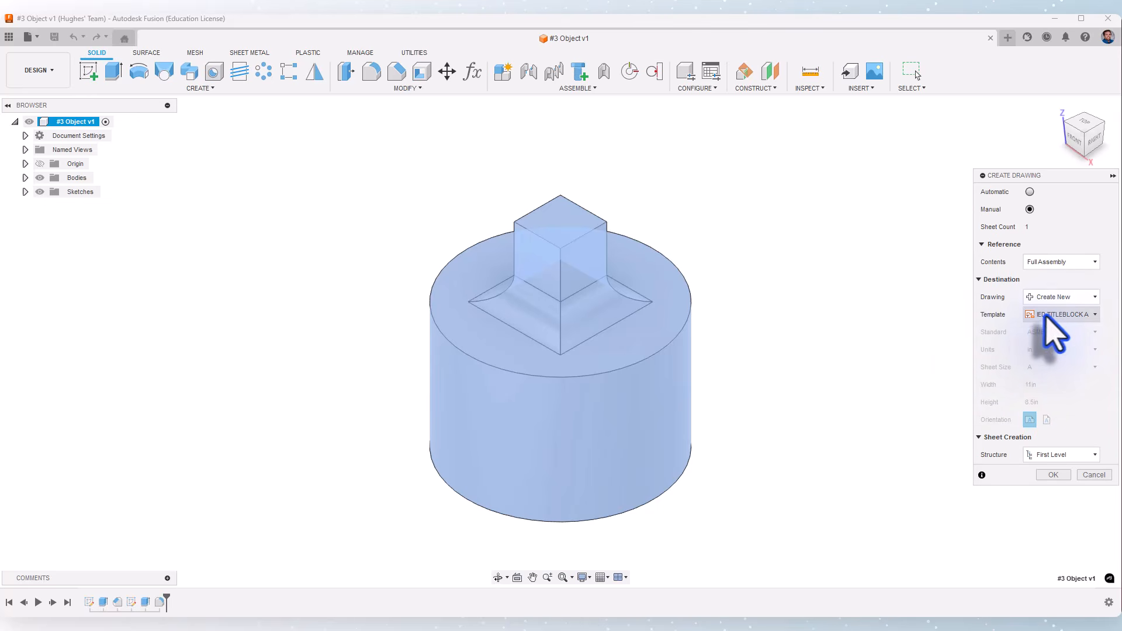
left_click(1052, 475)
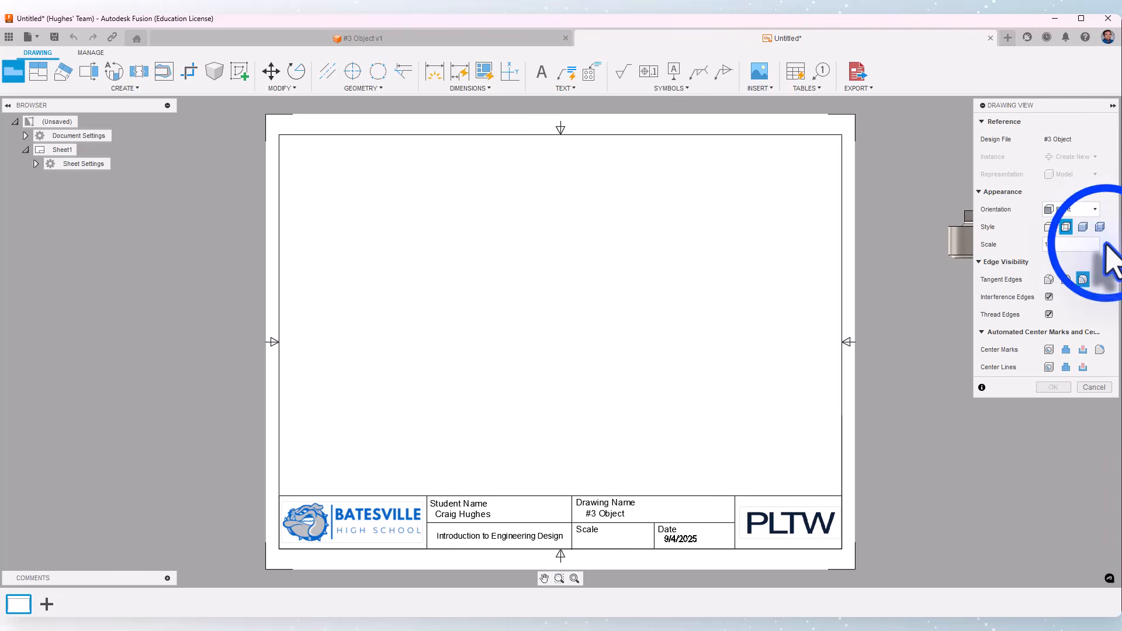
- Place the front base view at 1:1 scale with full tangent edges in the sheet's lower left area
left_click(1105, 243)
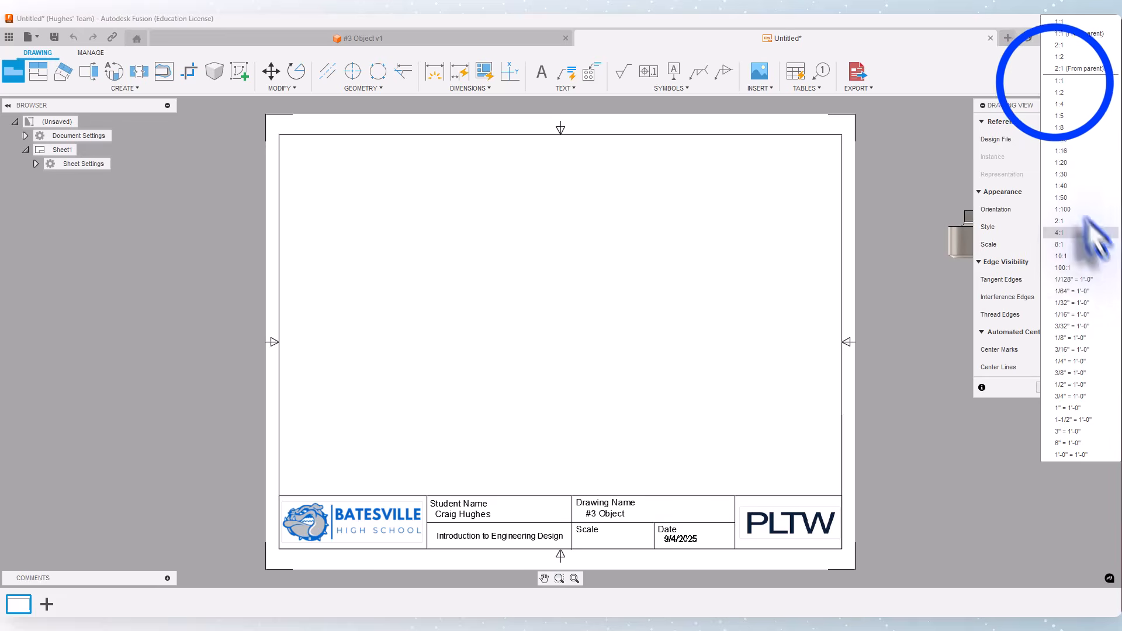
left_click(1055, 82)
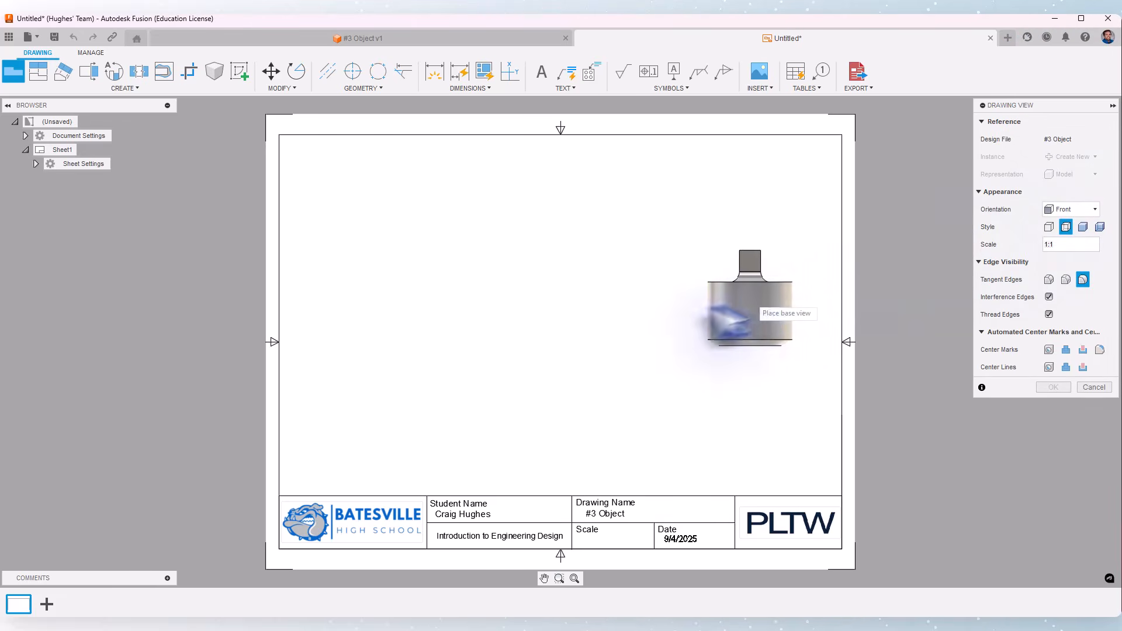
left_click(1048, 279)
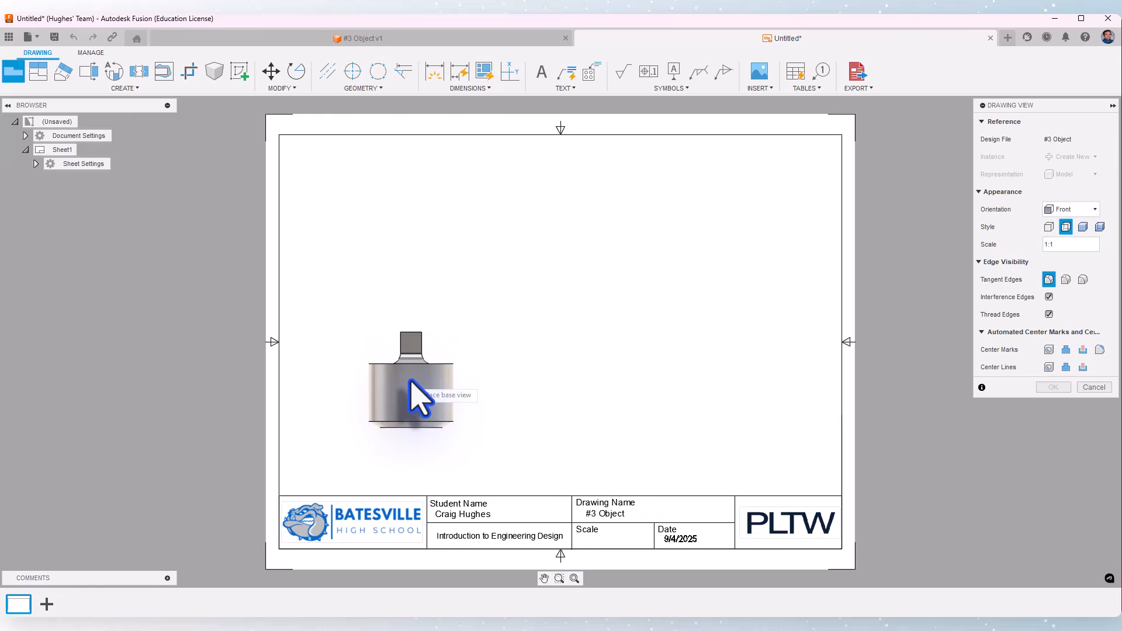
left_click(411, 380)
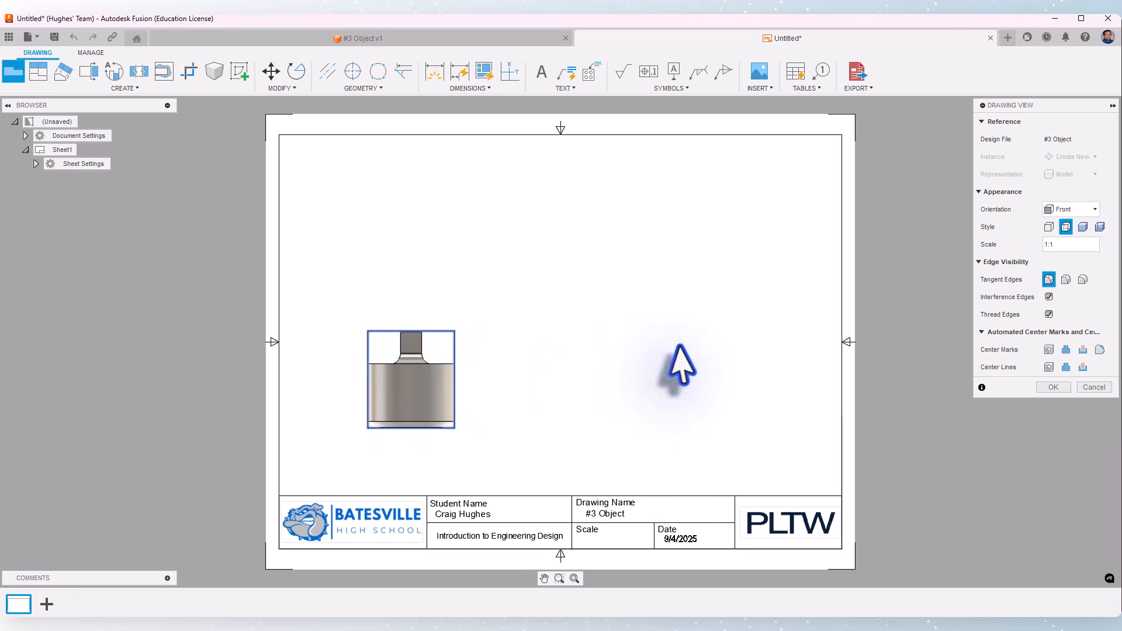
left_click(1047, 387)
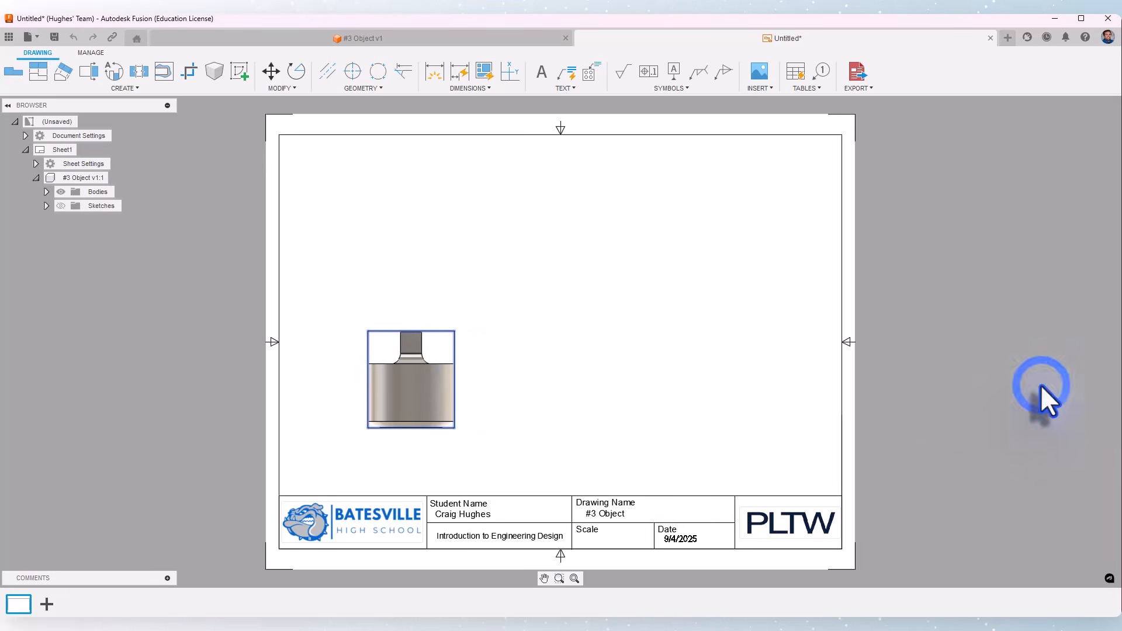
- Project a top view, a side view and an isometric view from the front view
left_click(39, 72)
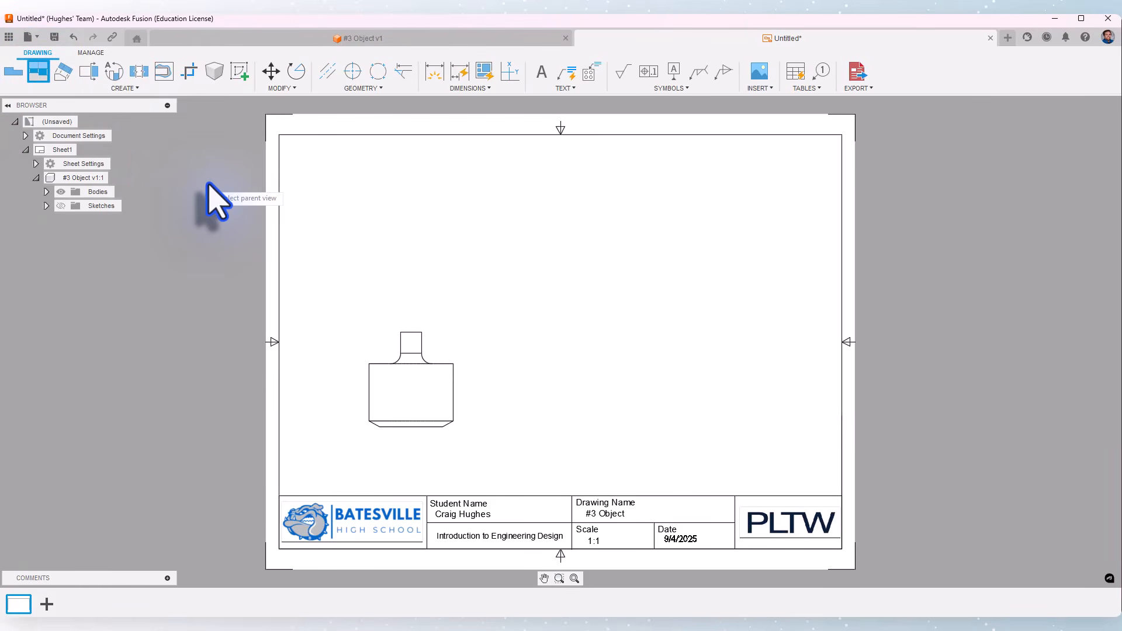
left_click(403, 349)
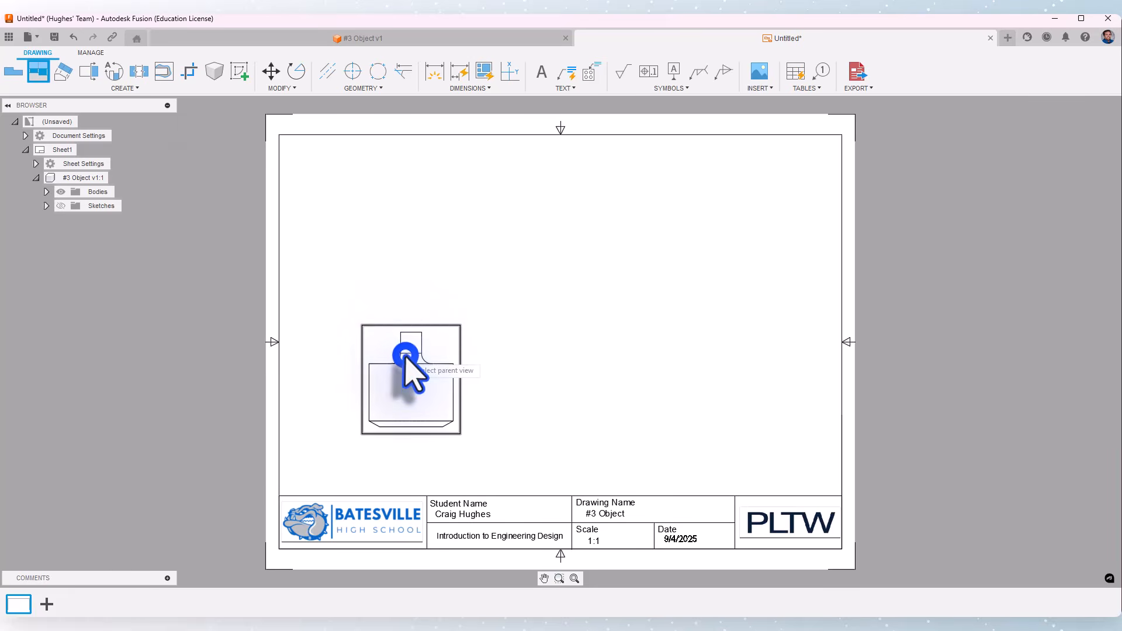
left_click(406, 206)
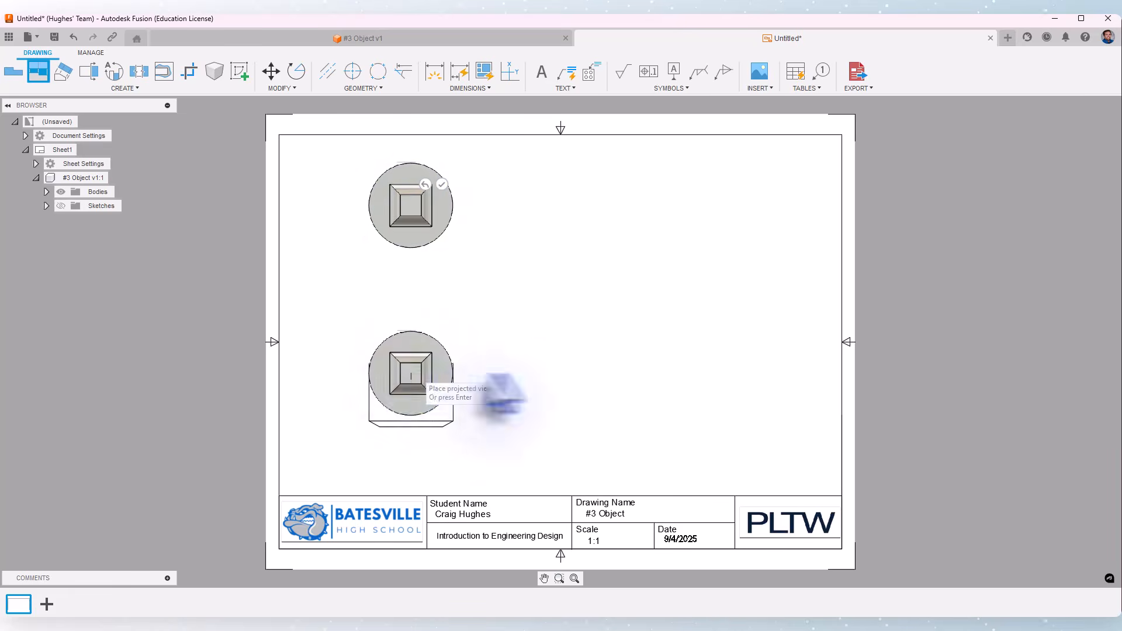
left_click(636, 378)
left_click(684, 375)
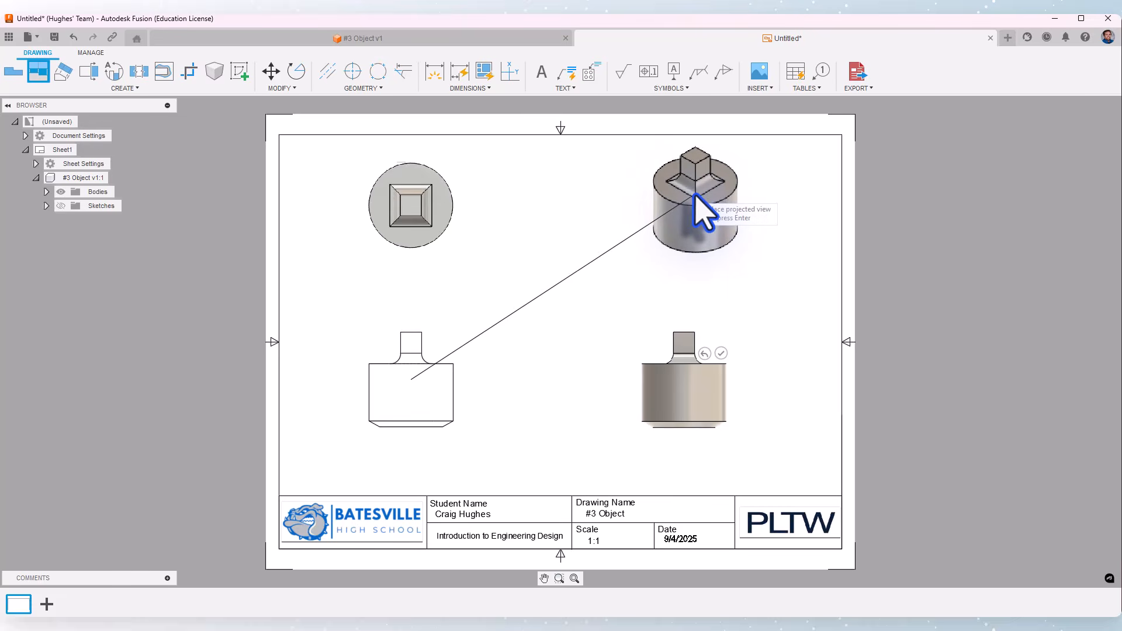
left_click(744, 197)
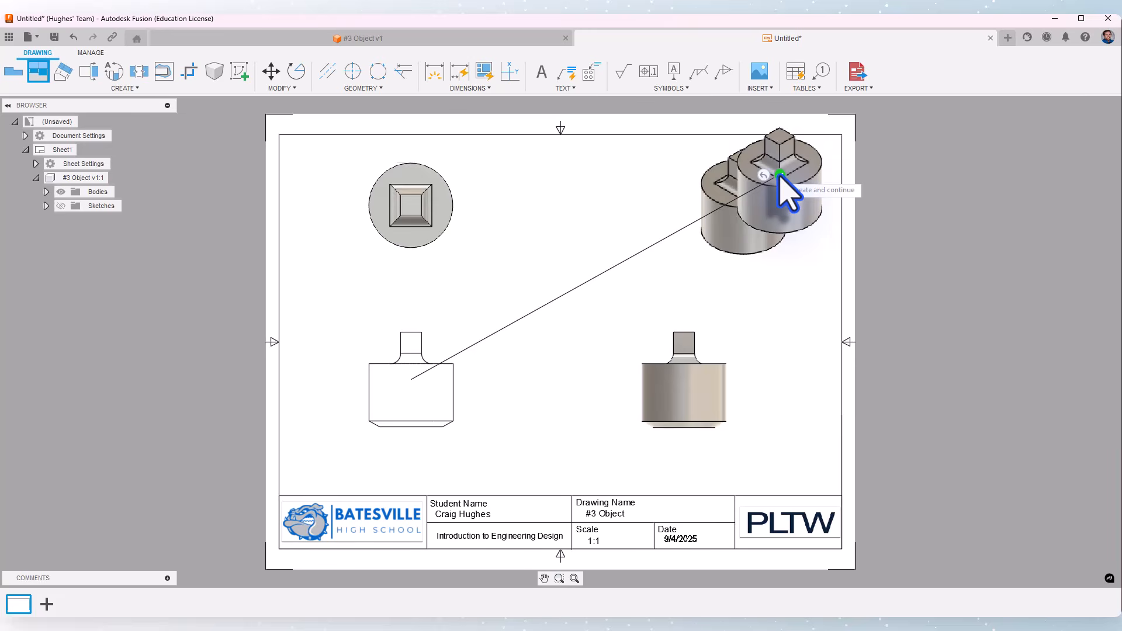
left_click(779, 174)
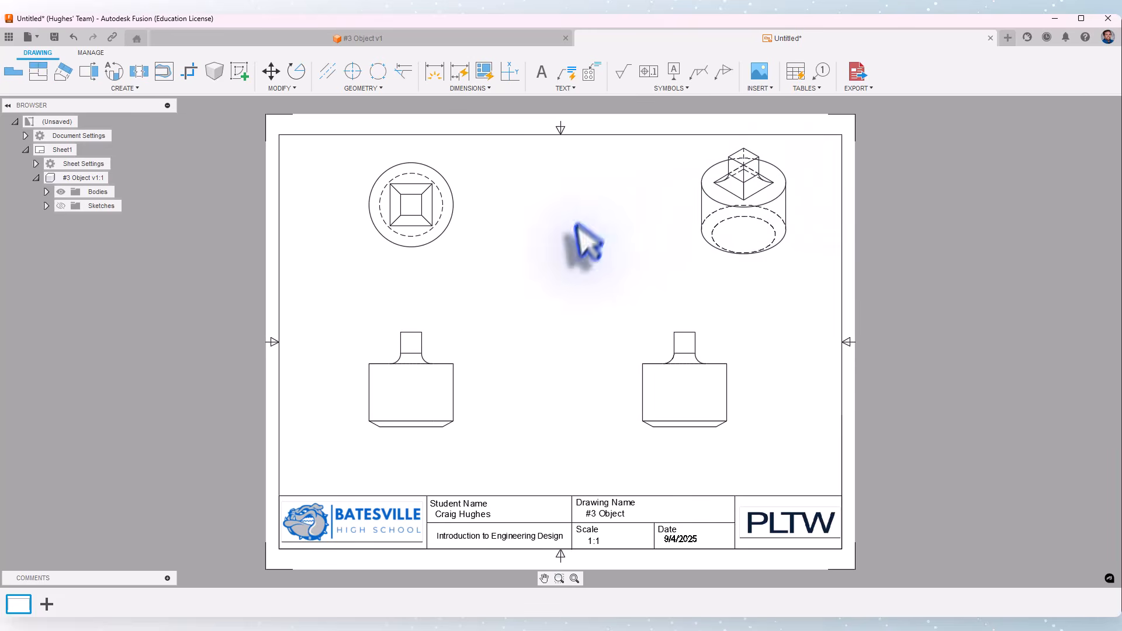
- Reposition the front and isometric views slightly and switch the isometric view's style to shaded
left_click_drag(459, 372, 472, 389)
left_click_drag(696, 242, 691, 258)
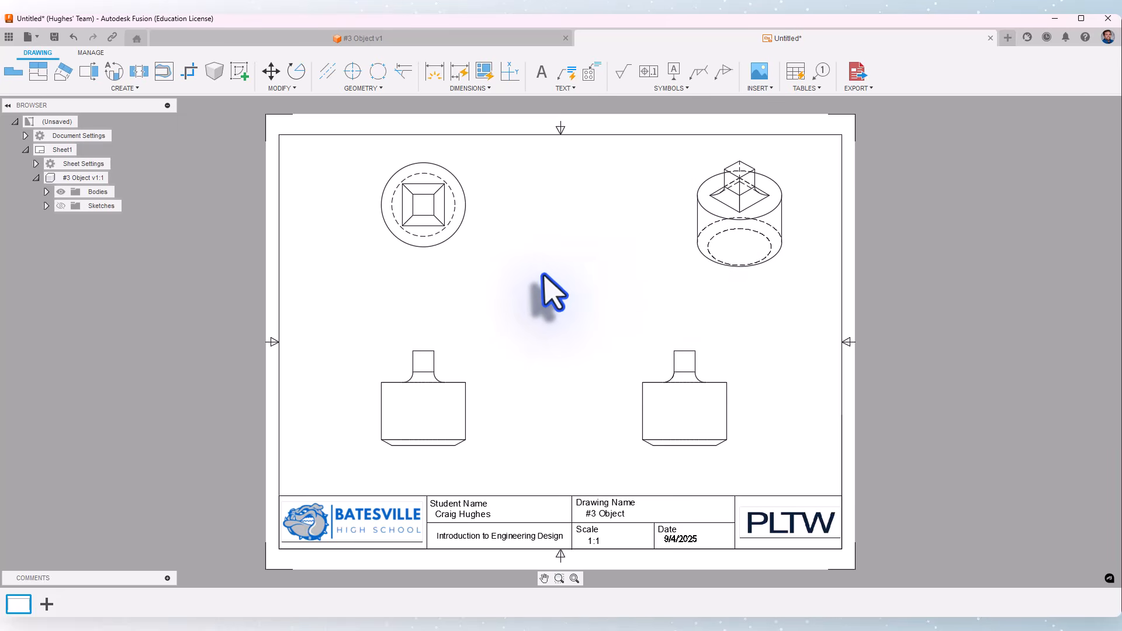
left_click(693, 228)
double_click(690, 228)
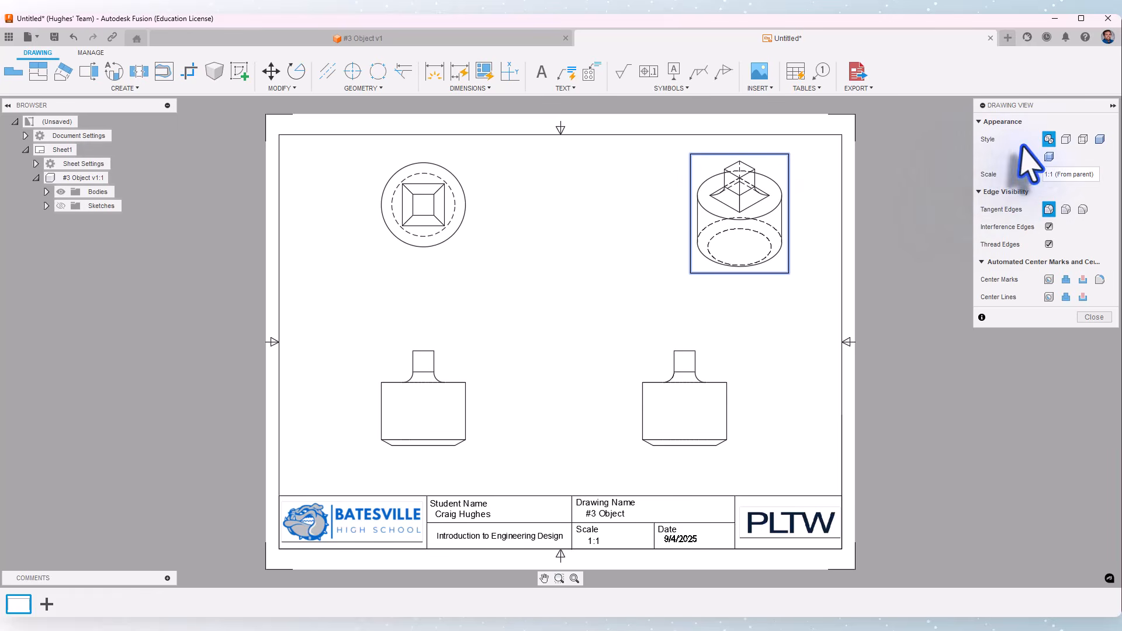
left_click(1099, 140)
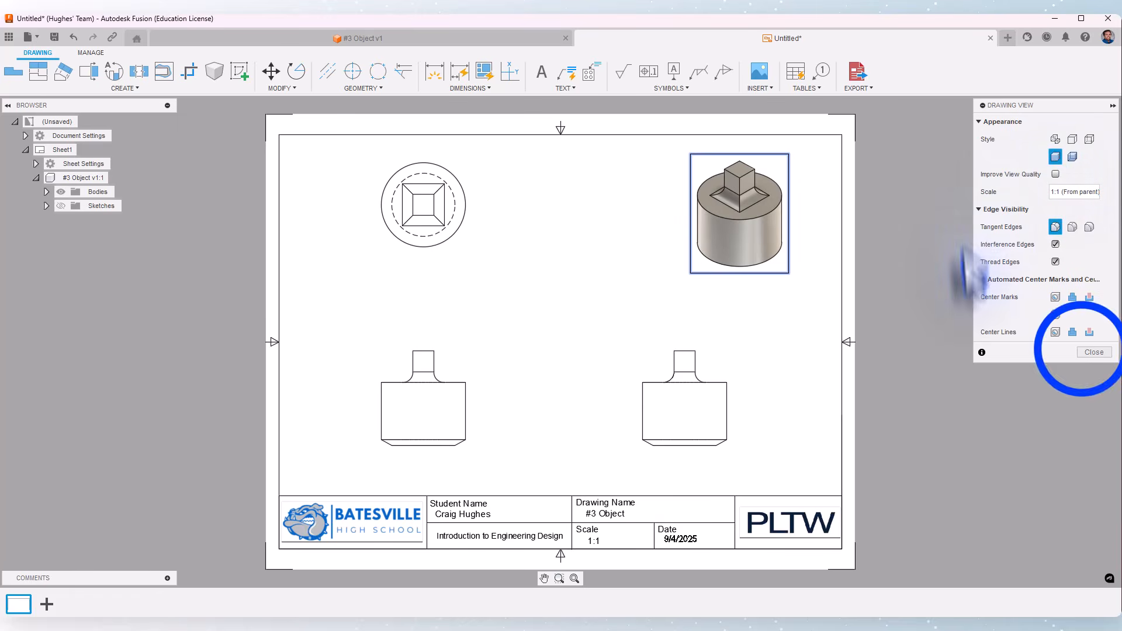
left_click(1092, 352)
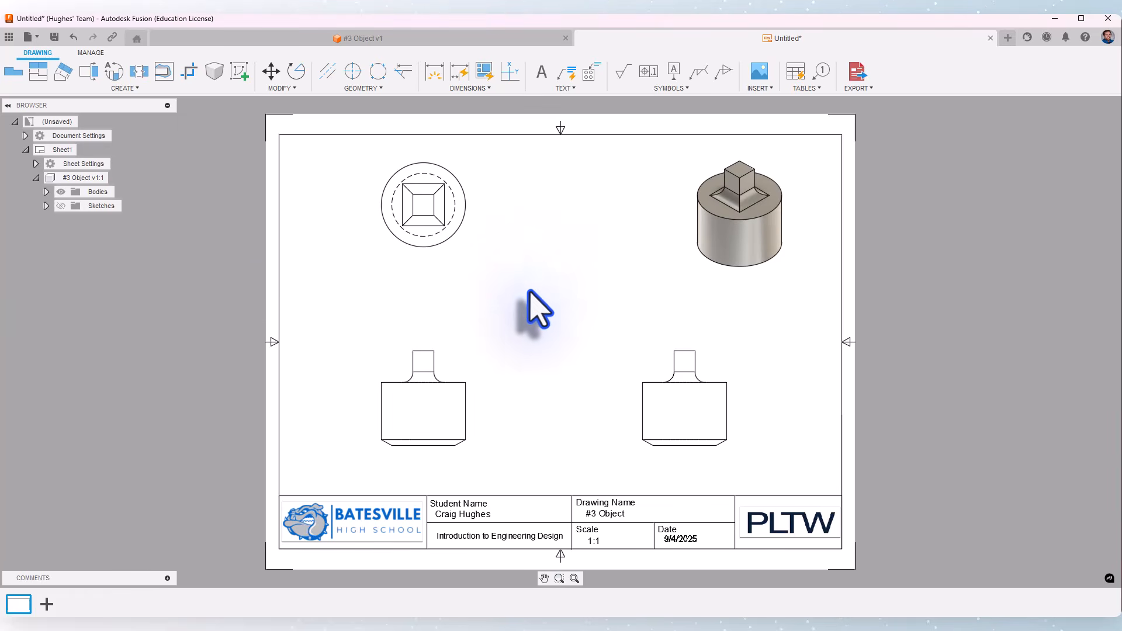
- Delete the side view beside the front view and move the top view slightly down
left_click(649, 360)
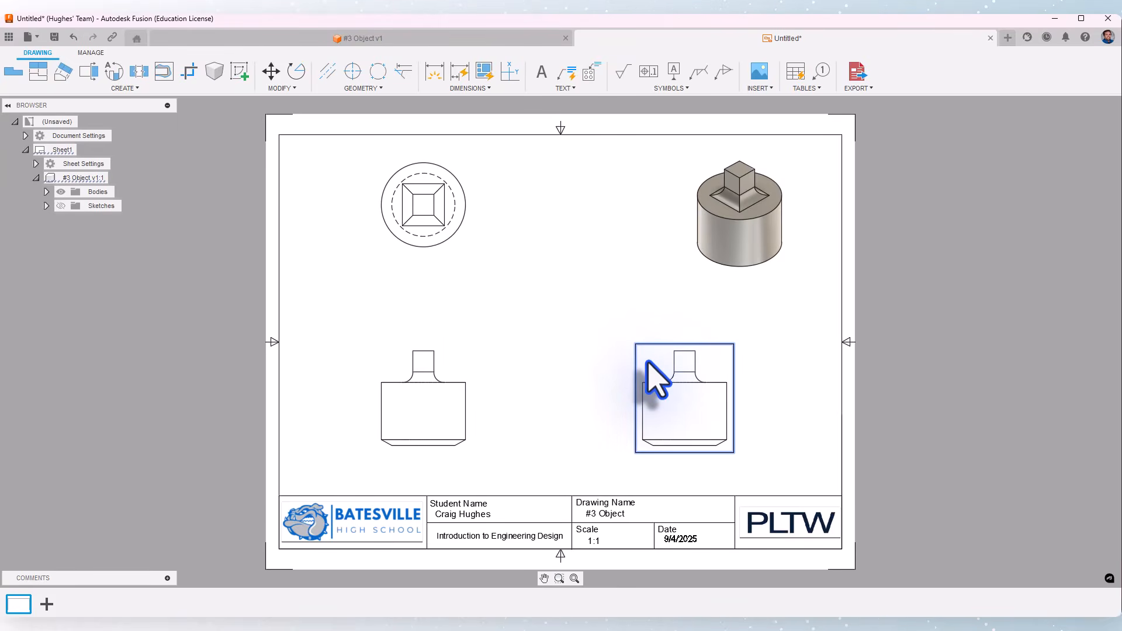
right_click(649, 361)
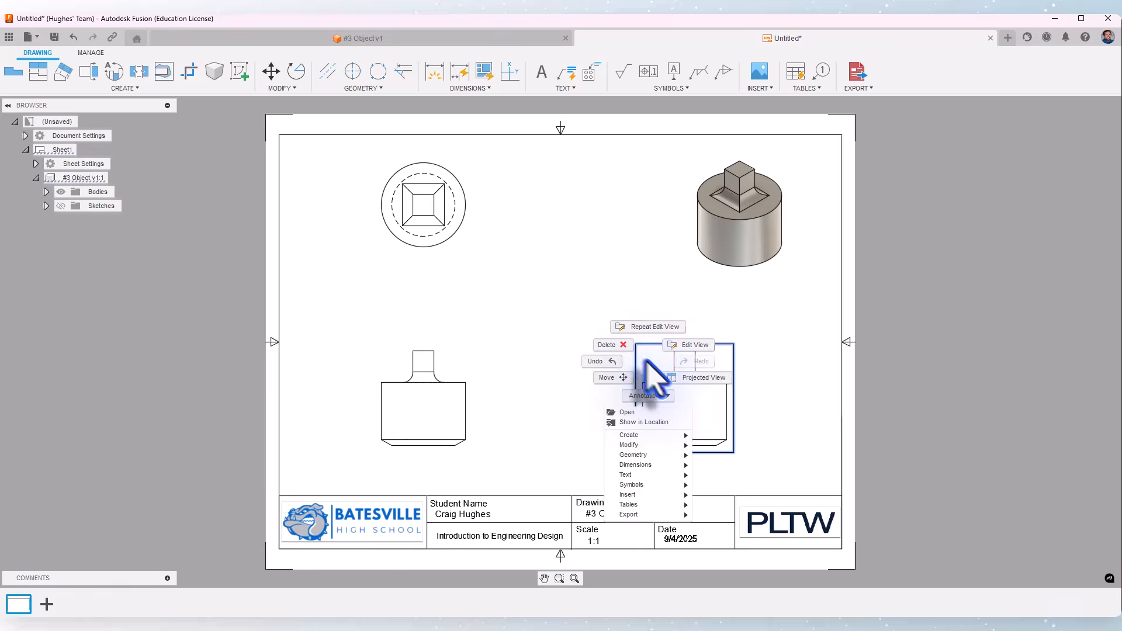
left_click(640, 346)
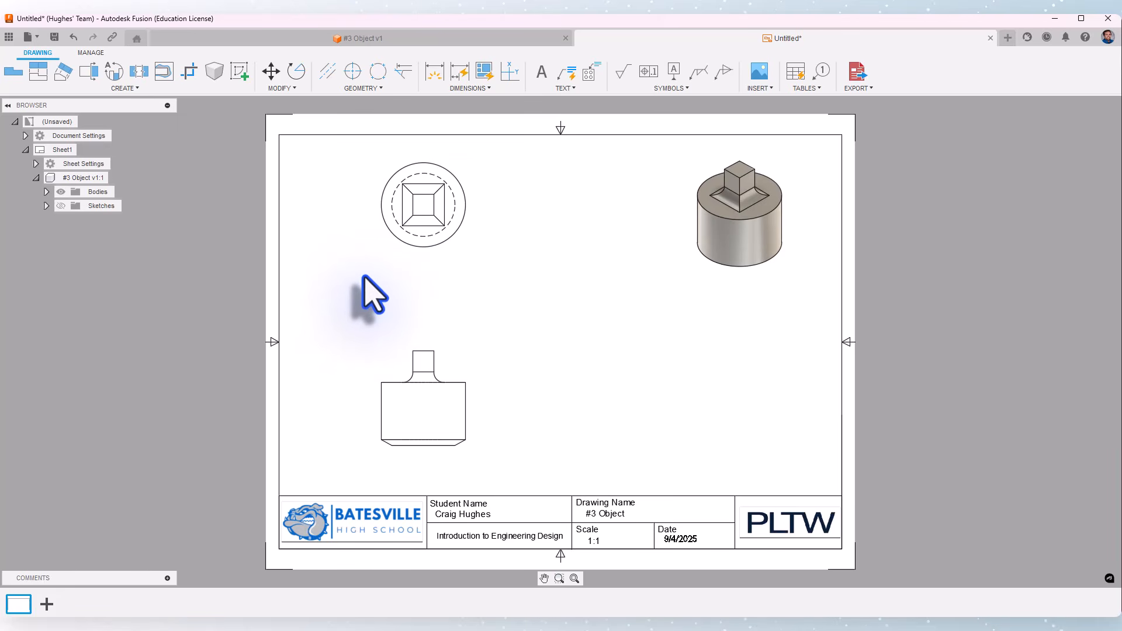
left_click_drag(413, 254, 414, 262)
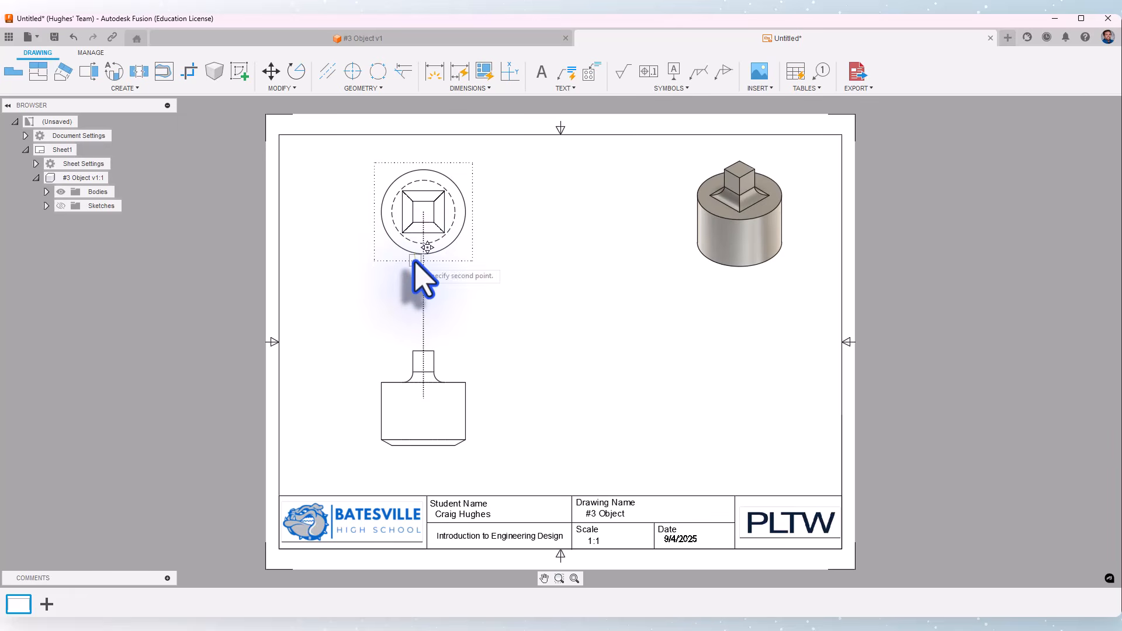
left_click(414, 266)
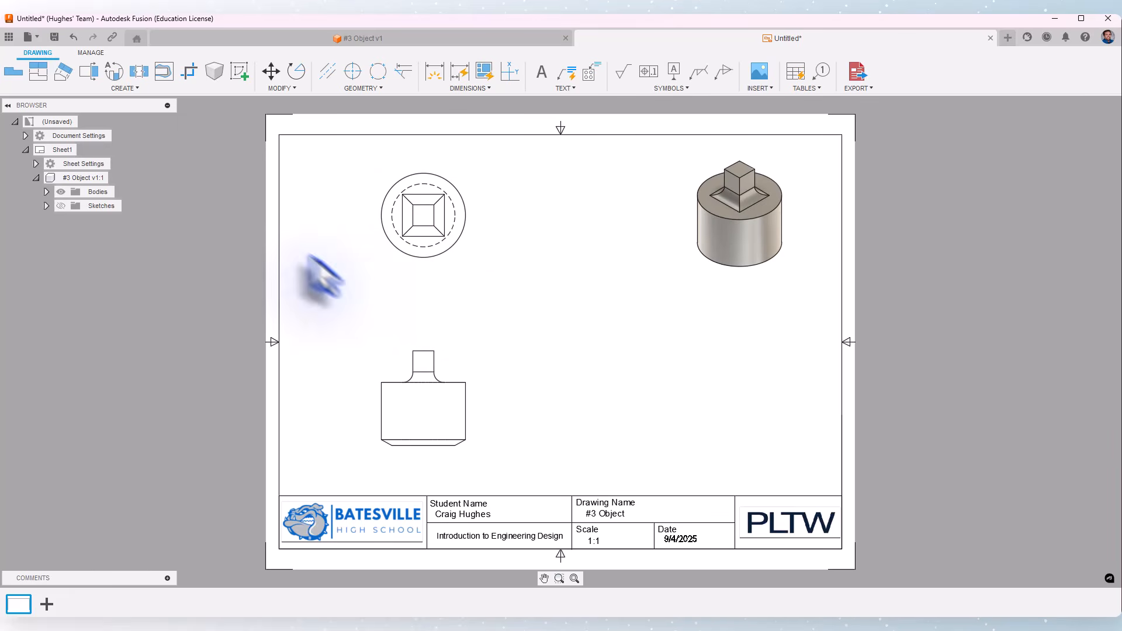
- Set the document's dimension units to millimetres in the document settings
left_click(25, 135)
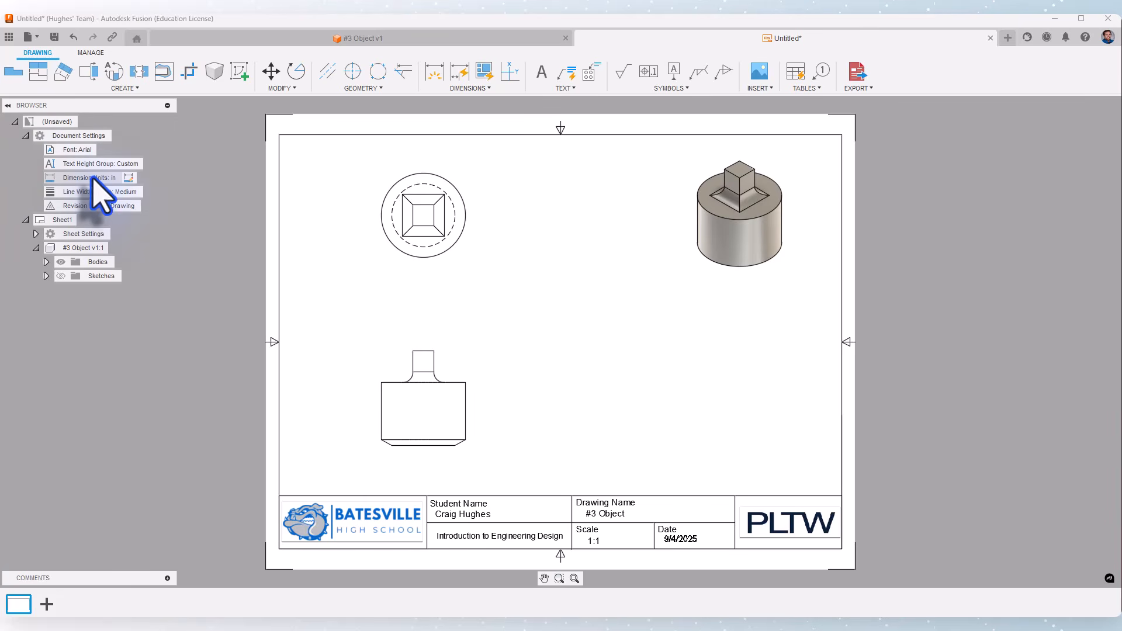
left_click(129, 178)
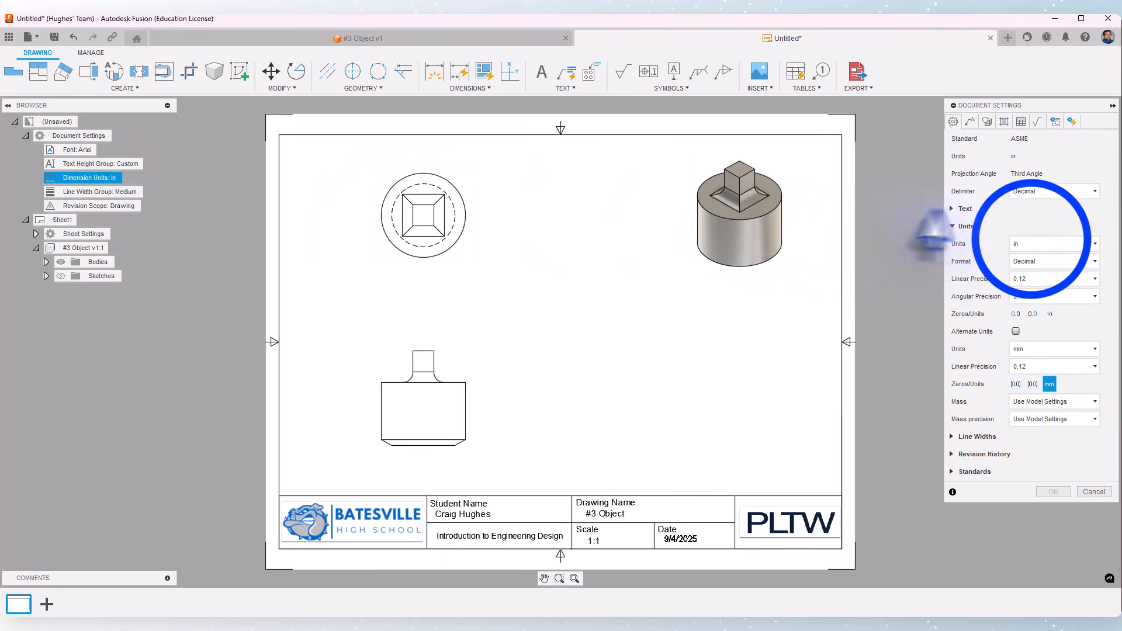
left_click(1038, 247)
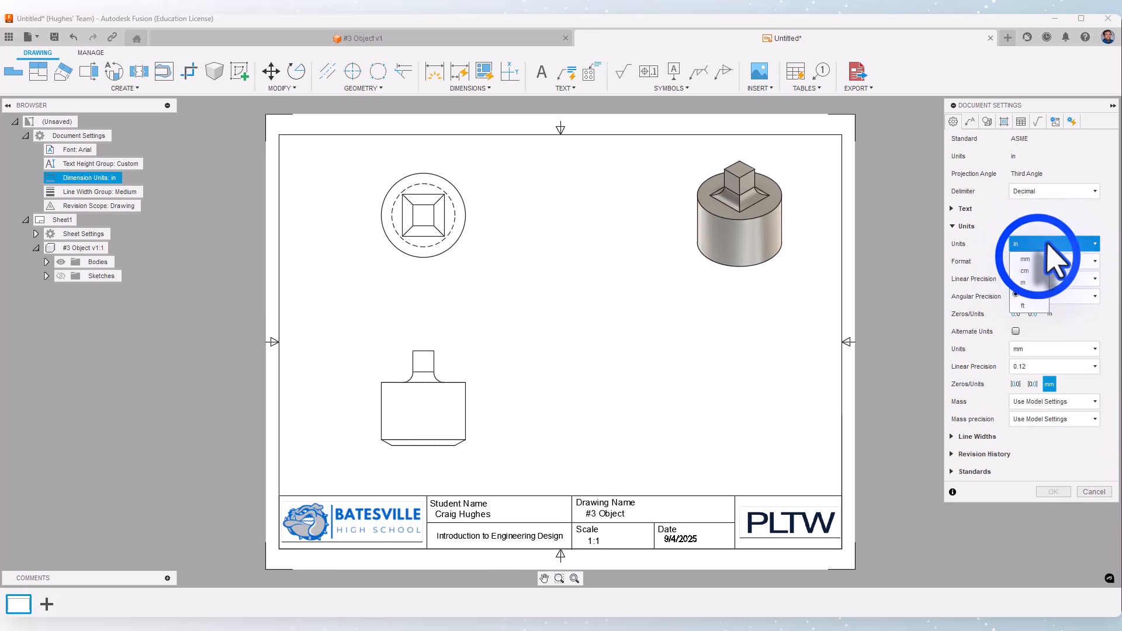
left_click(1038, 259)
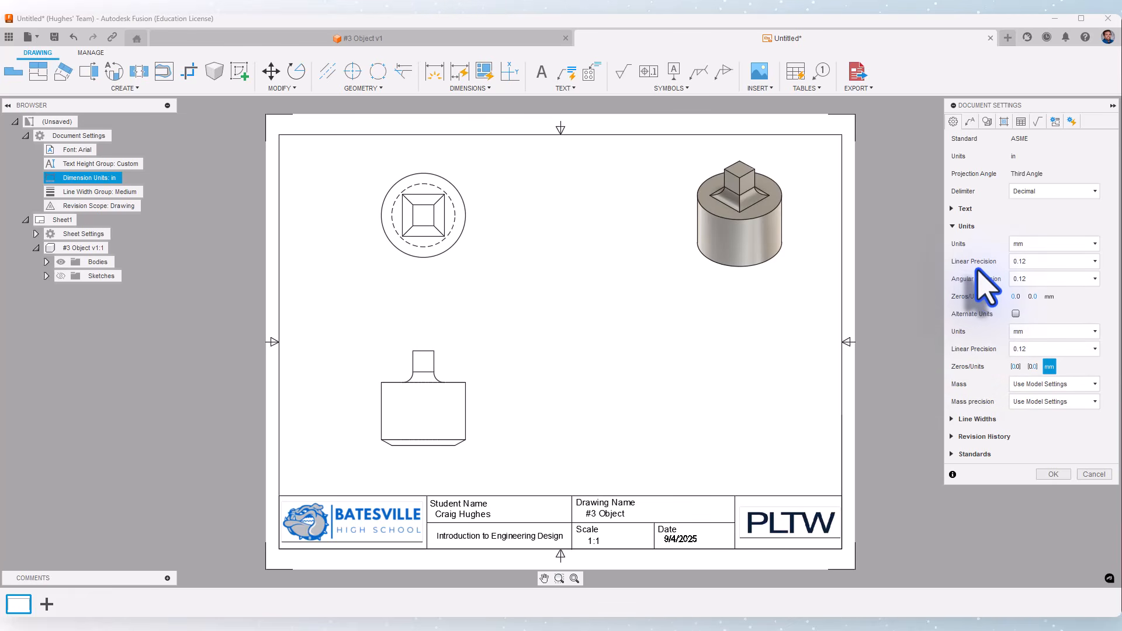
left_click(1054, 474)
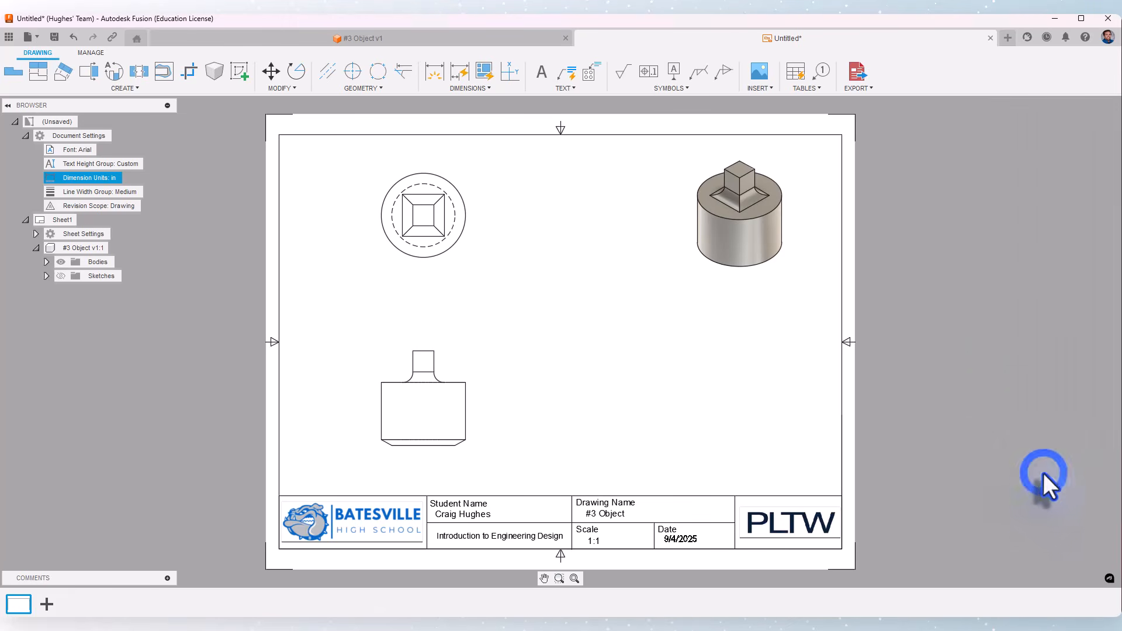
left_click(26, 136)
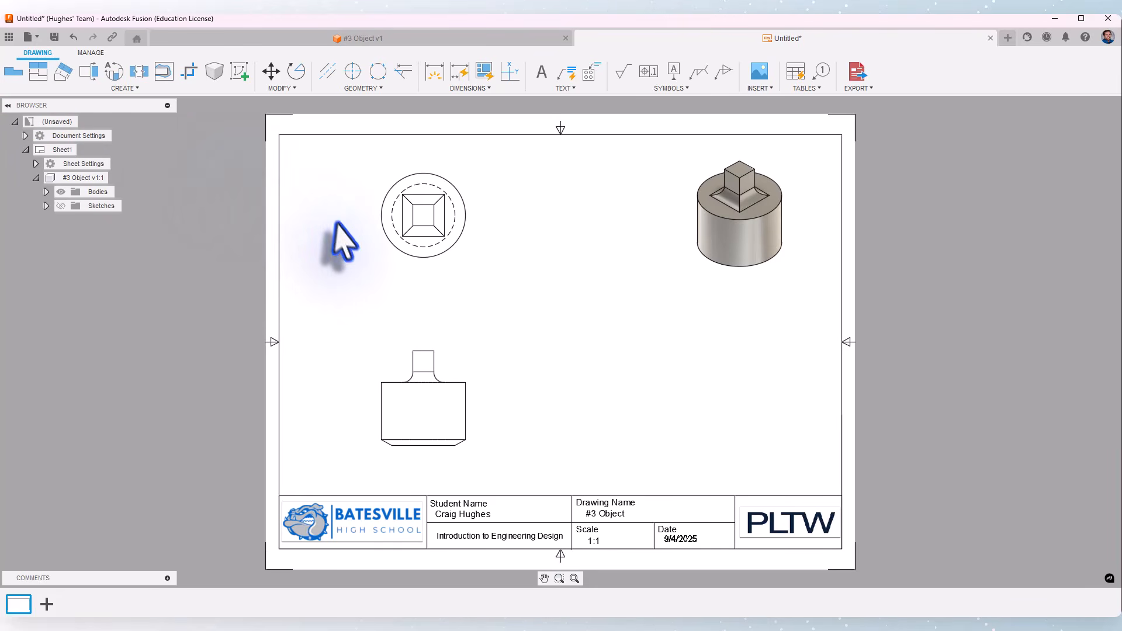
- Dimension the outer circle's diameter on the top view
left_click(433, 72)
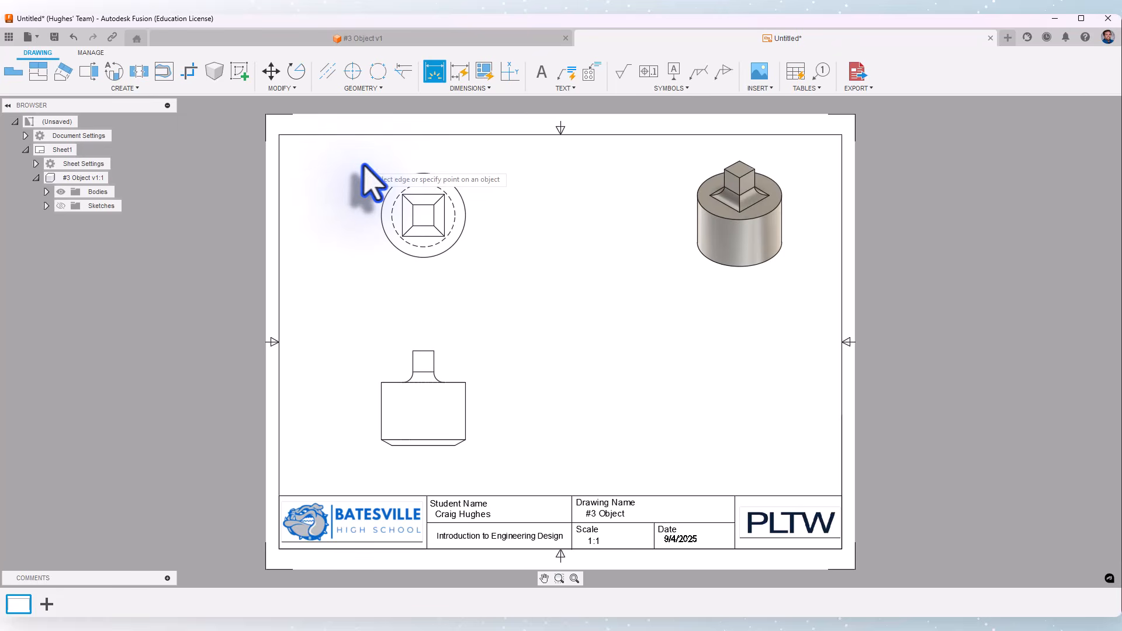
left_click(396, 183)
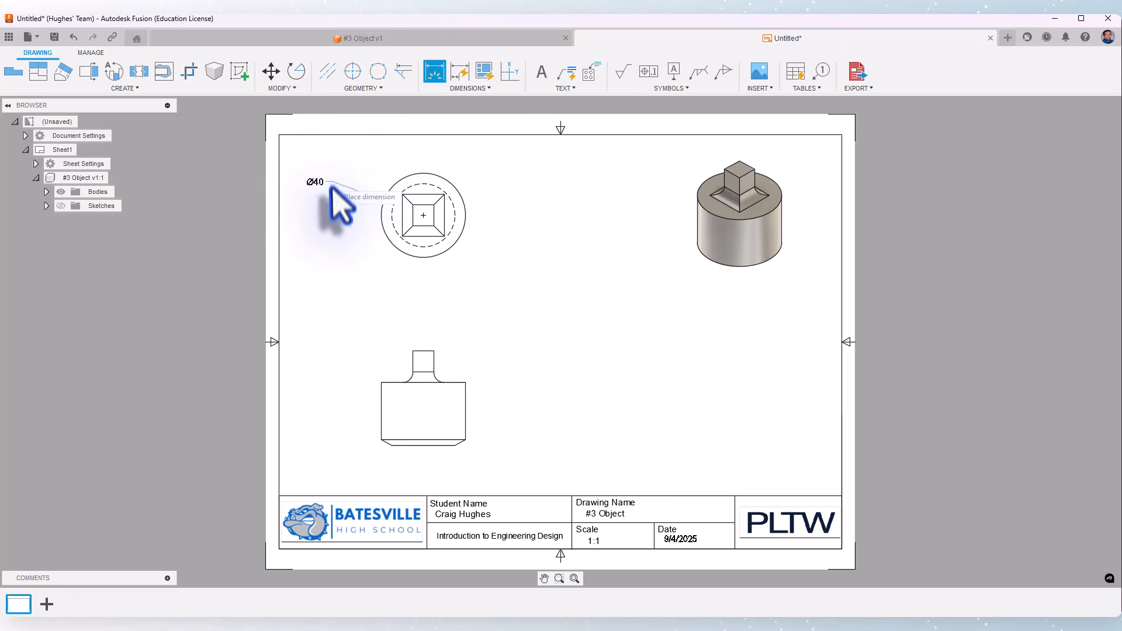
left_click(364, 162)
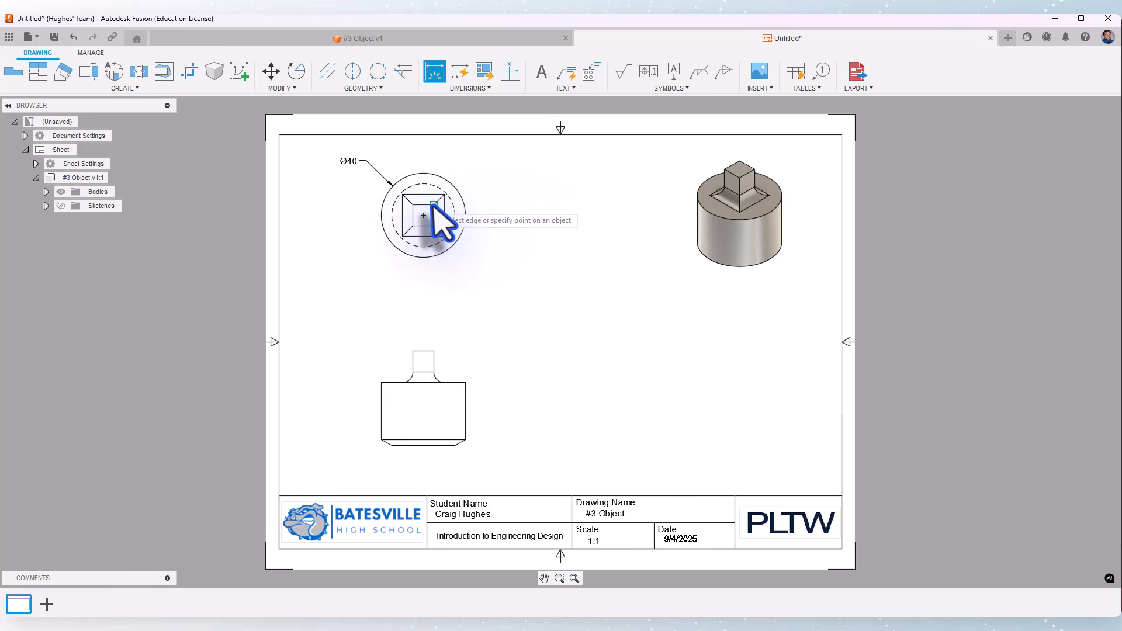
- Dimension the inner square's height on the top view, placing it to the right
scroll(430, 210, "up", 4)
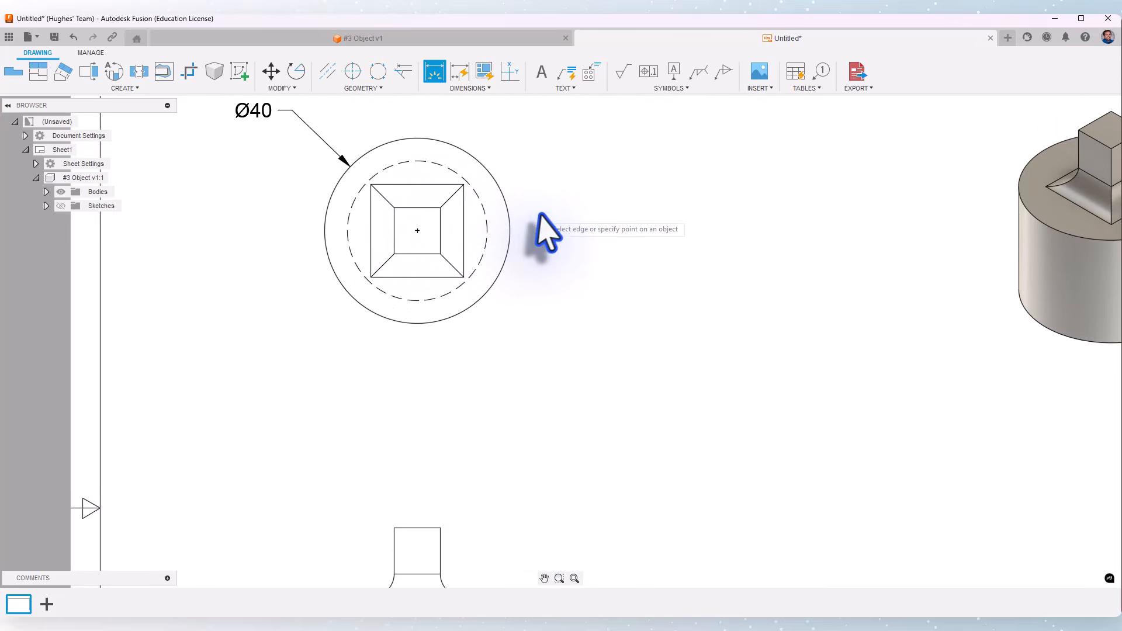
middle_click_drag(533, 213, 488, 234)
left_click(369, 228)
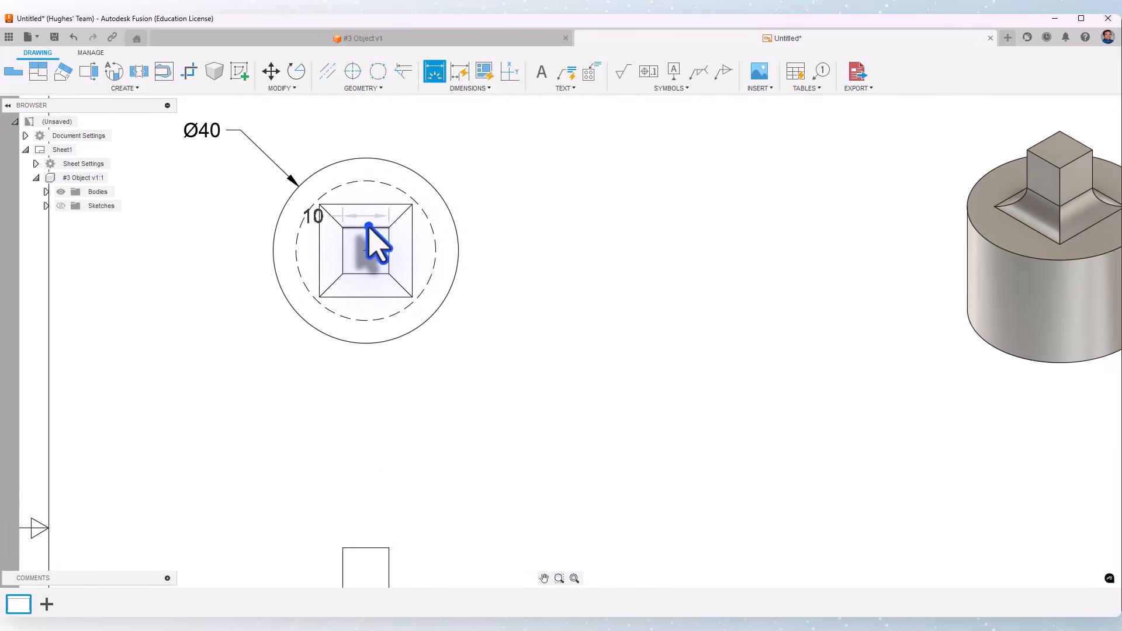
left_click(367, 273)
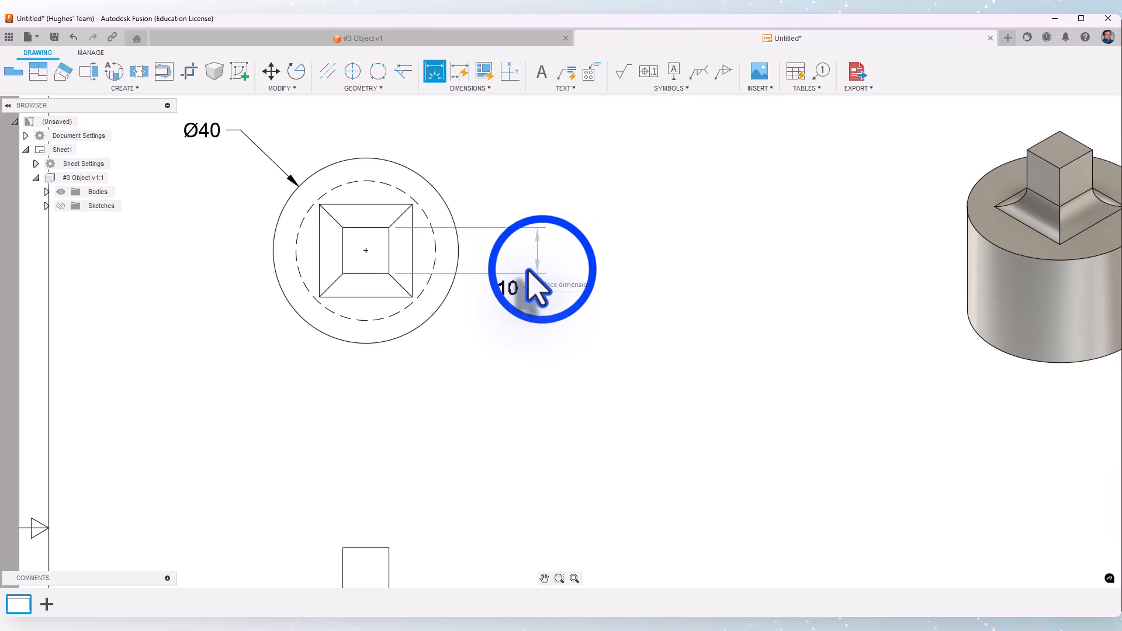
left_click(367, 273)
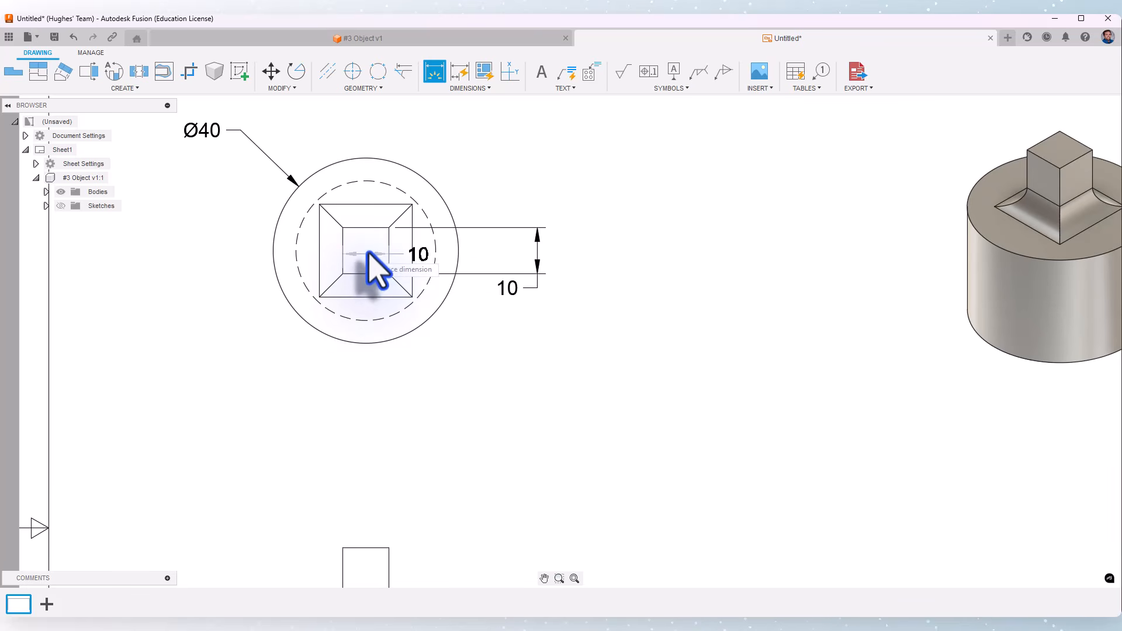
scroll(368, 253, "down", 2)
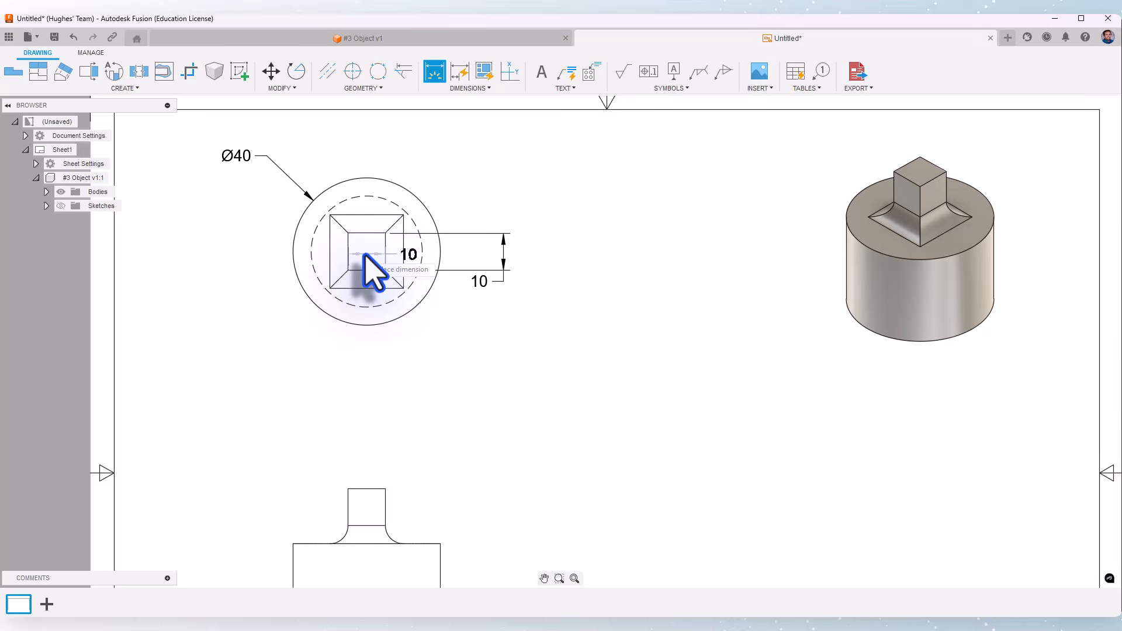
scroll(366, 255, "down", 1)
right_click(361, 254)
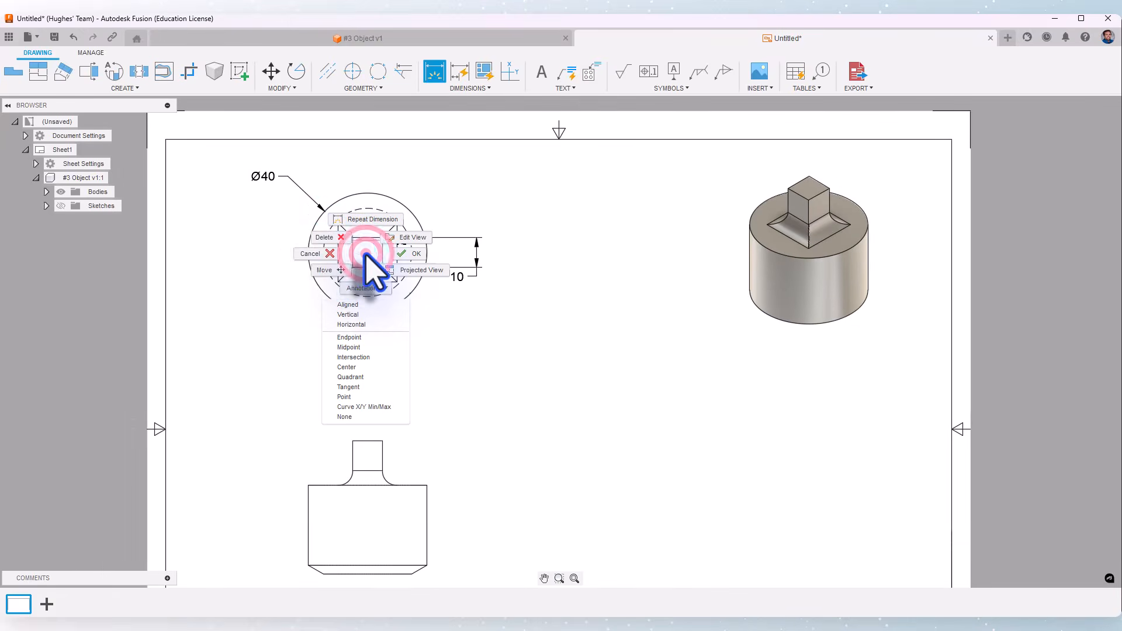
left_click(325, 254)
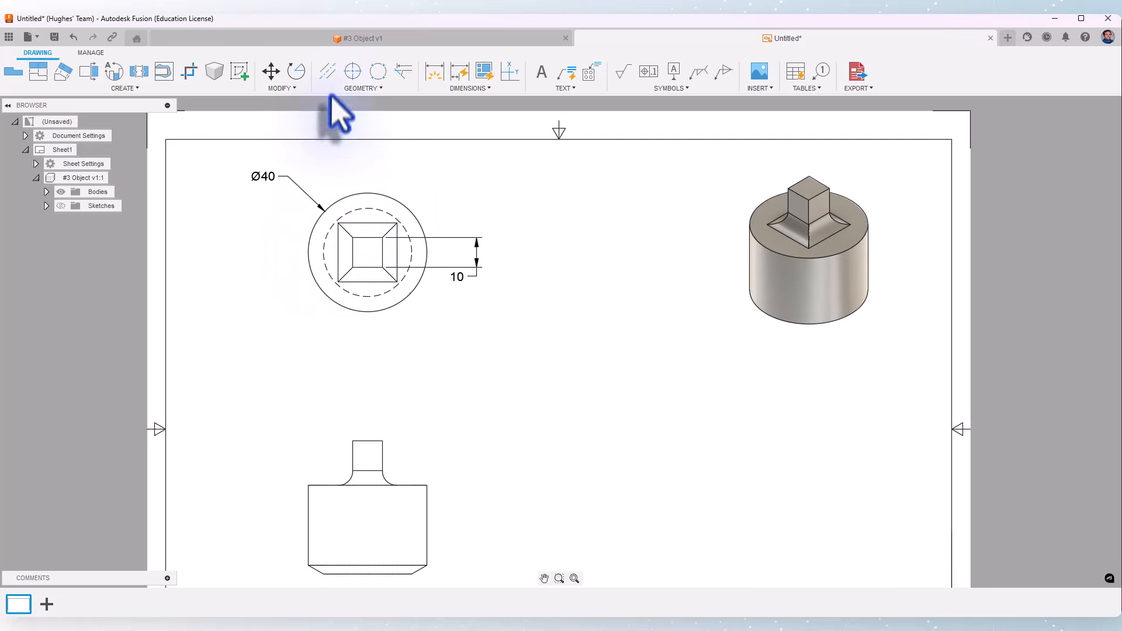
- Add a center mark to the top view's outer circle
left_click(351, 74)
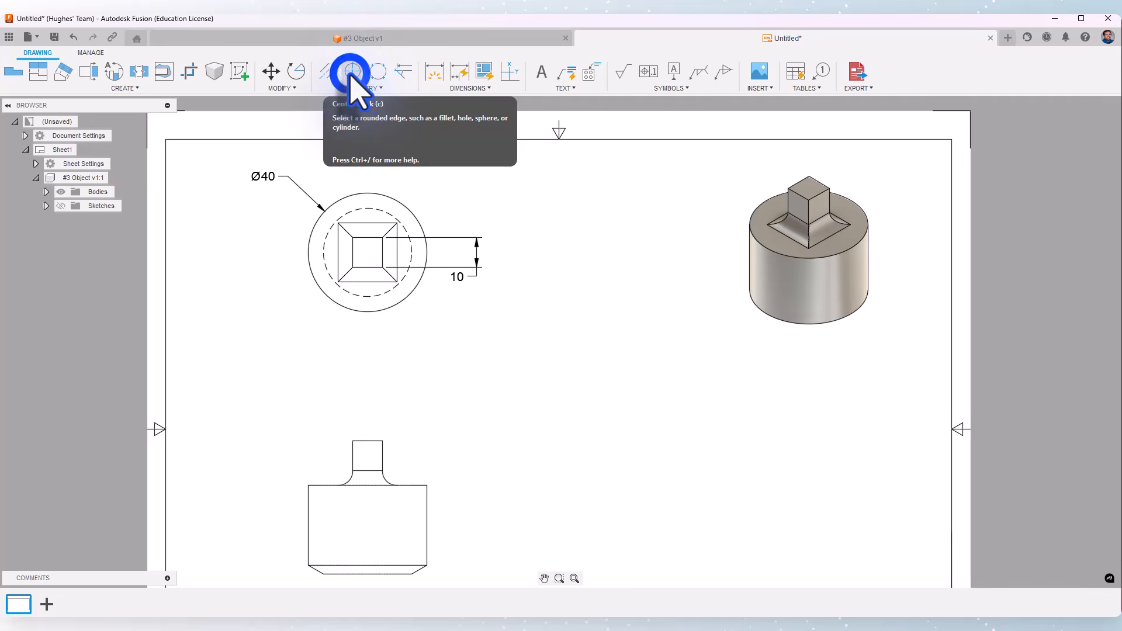
left_click(398, 200)
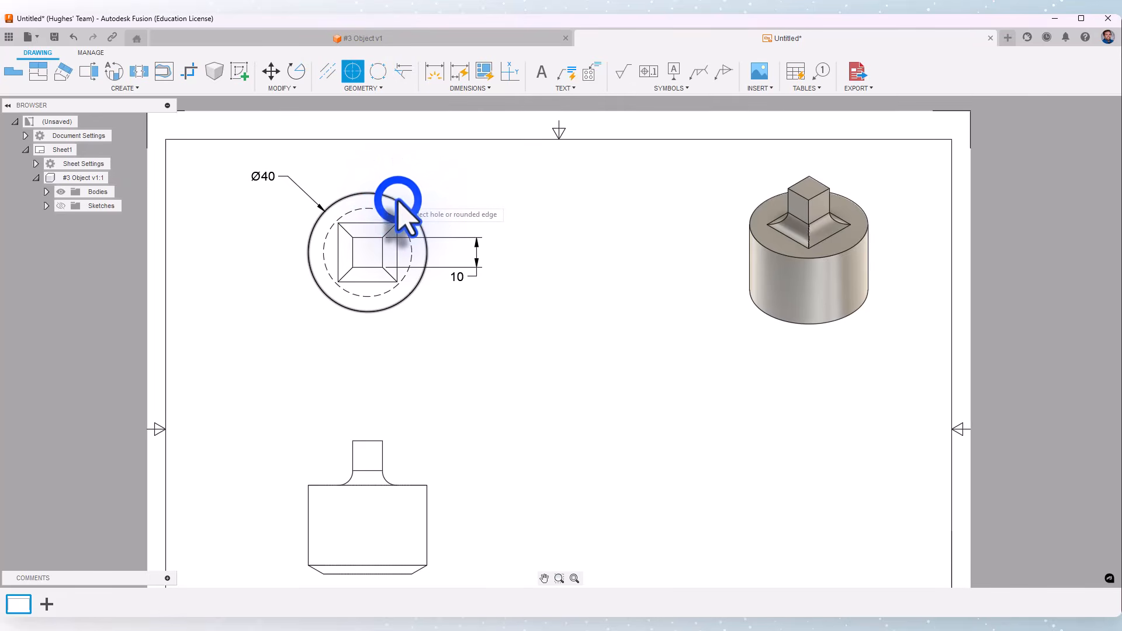
right_click(463, 186)
left_click(510, 186)
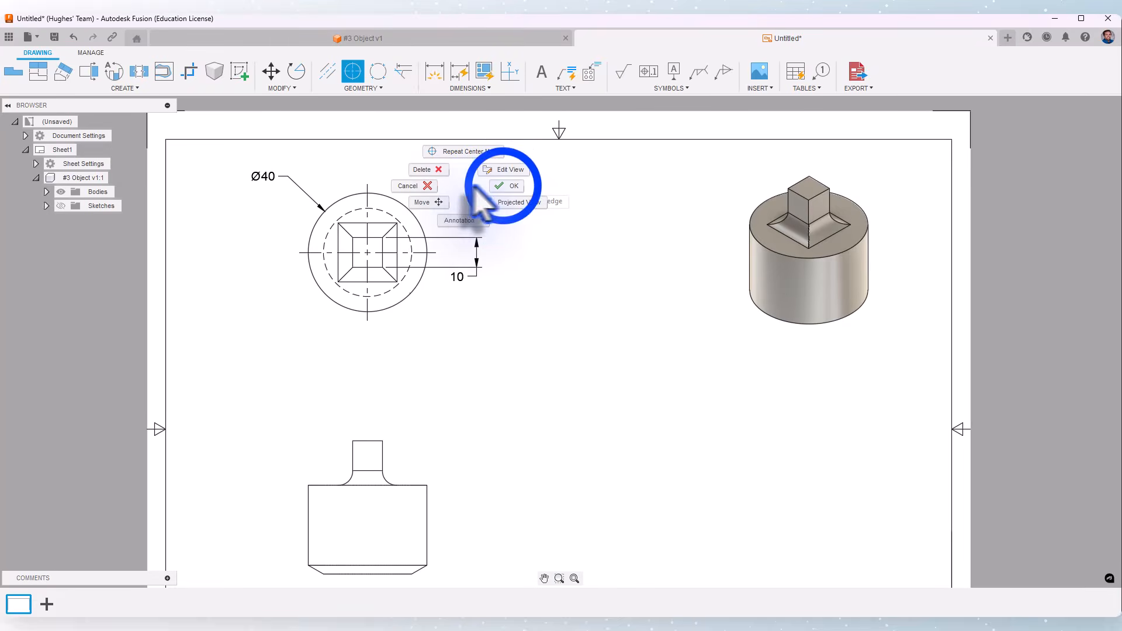
- Dimension the vertical distance from the circle's center to the inner square's edge on the top view
left_click(435, 71)
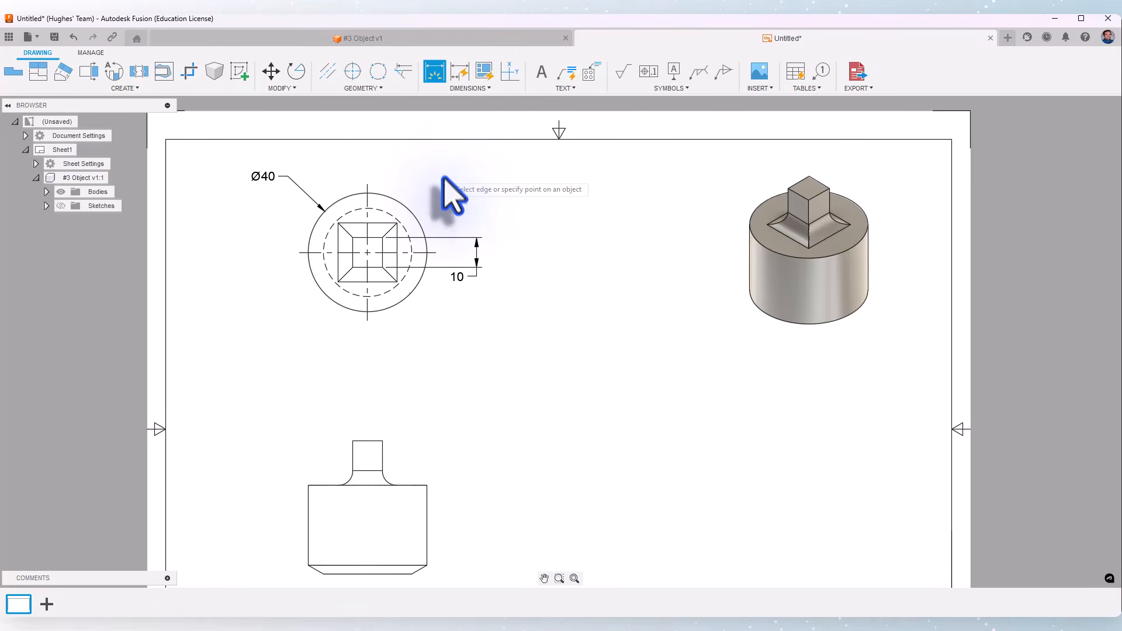
left_click(371, 266)
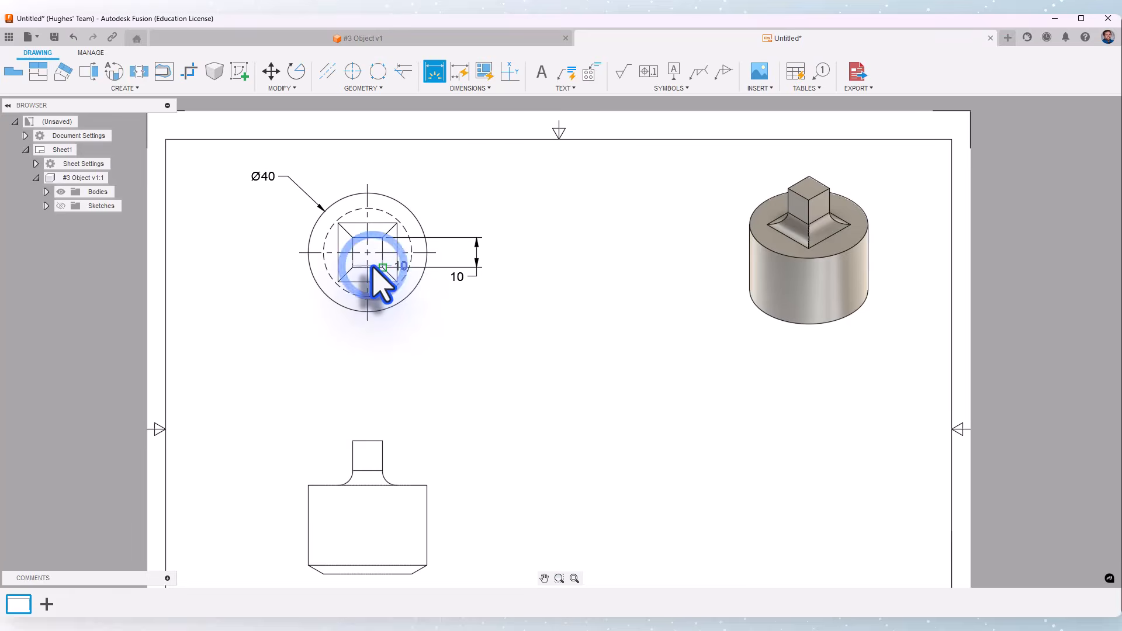
scroll(373, 266, "up", 3)
left_click(380, 243)
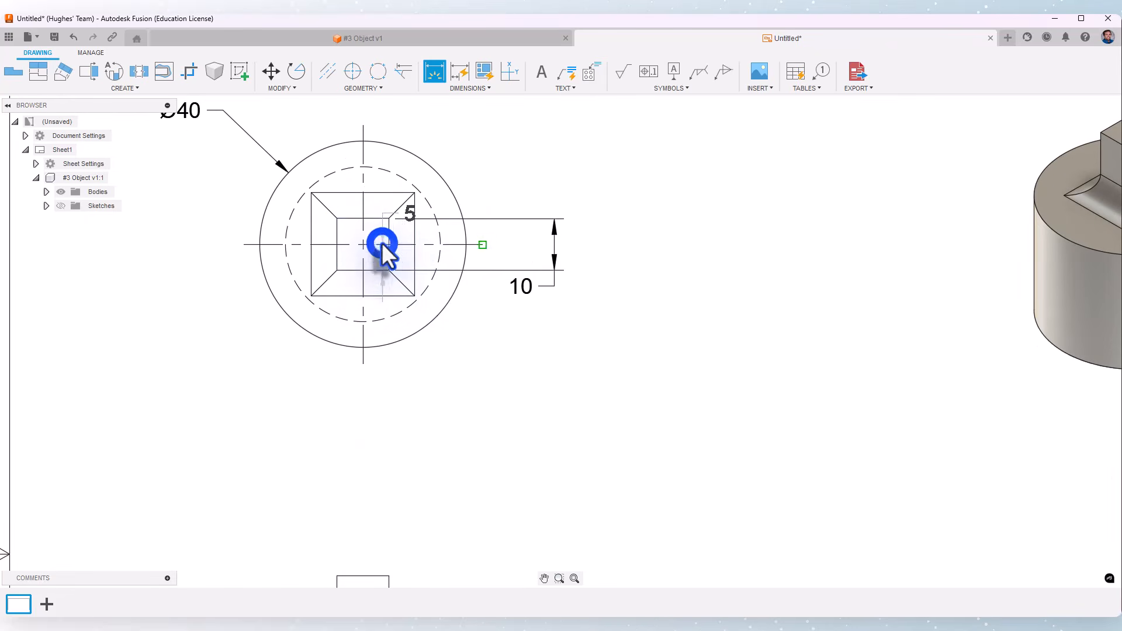
left_click(508, 248)
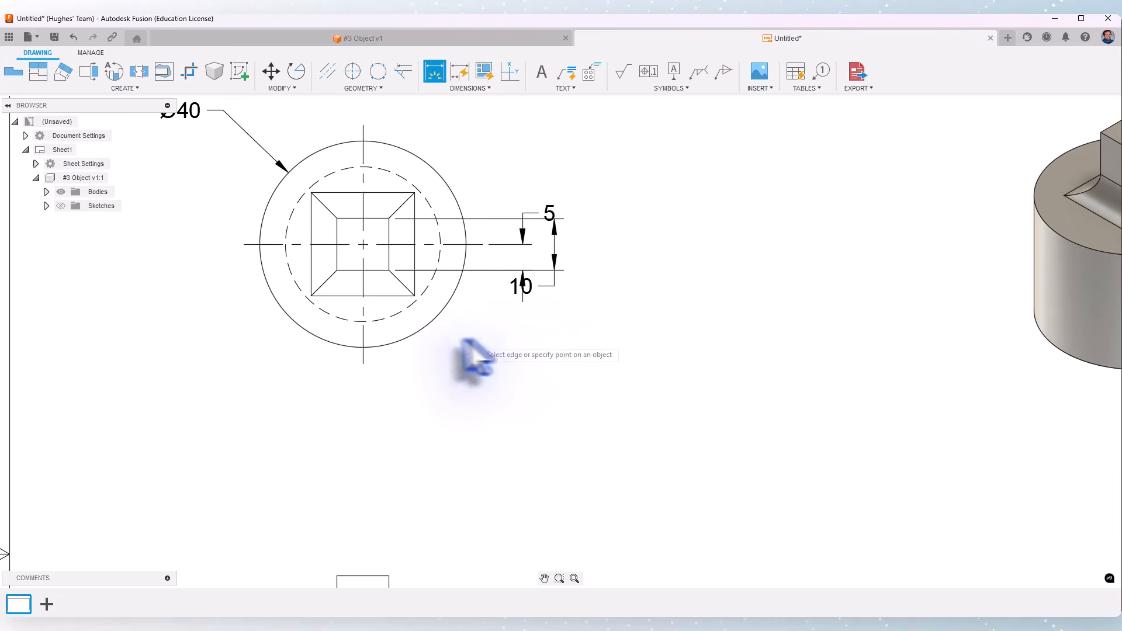
- Dimension the inner square's width below the top view
left_click(324, 251)
left_click(388, 251)
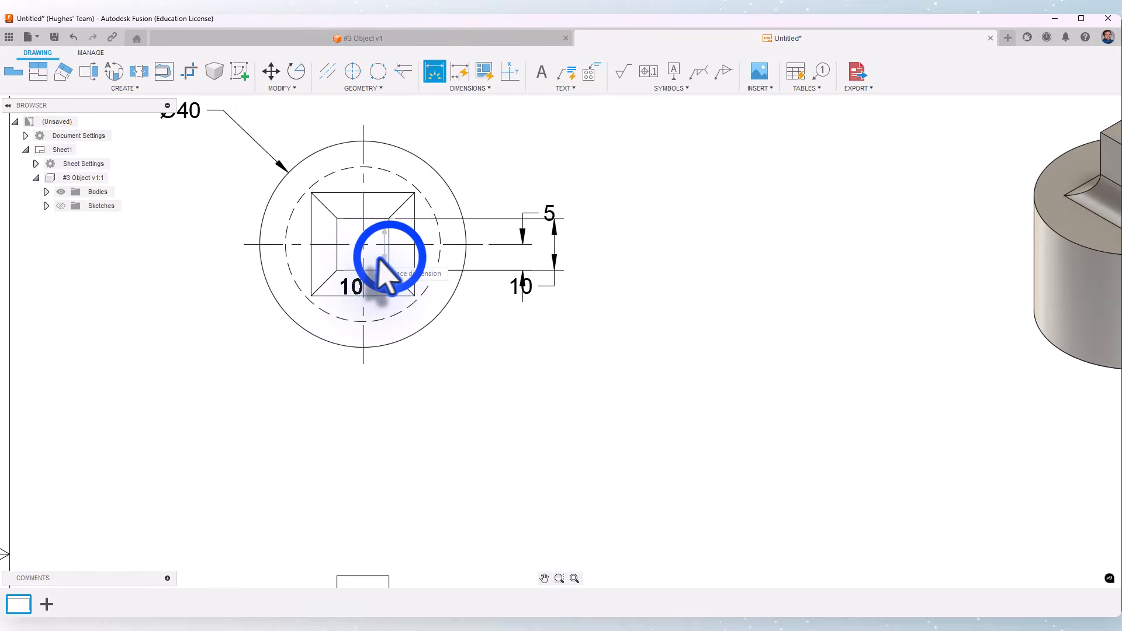
left_click(388, 422)
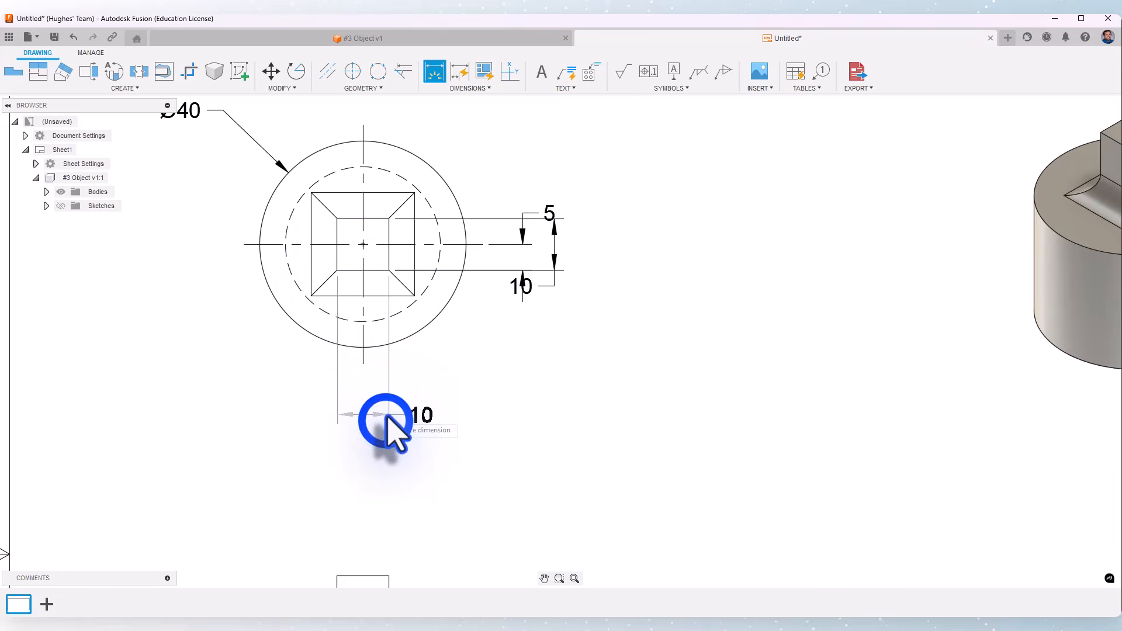
- Dimension the horizontal distance from the inner square's left edge to the center, below the top view
left_click(337, 257)
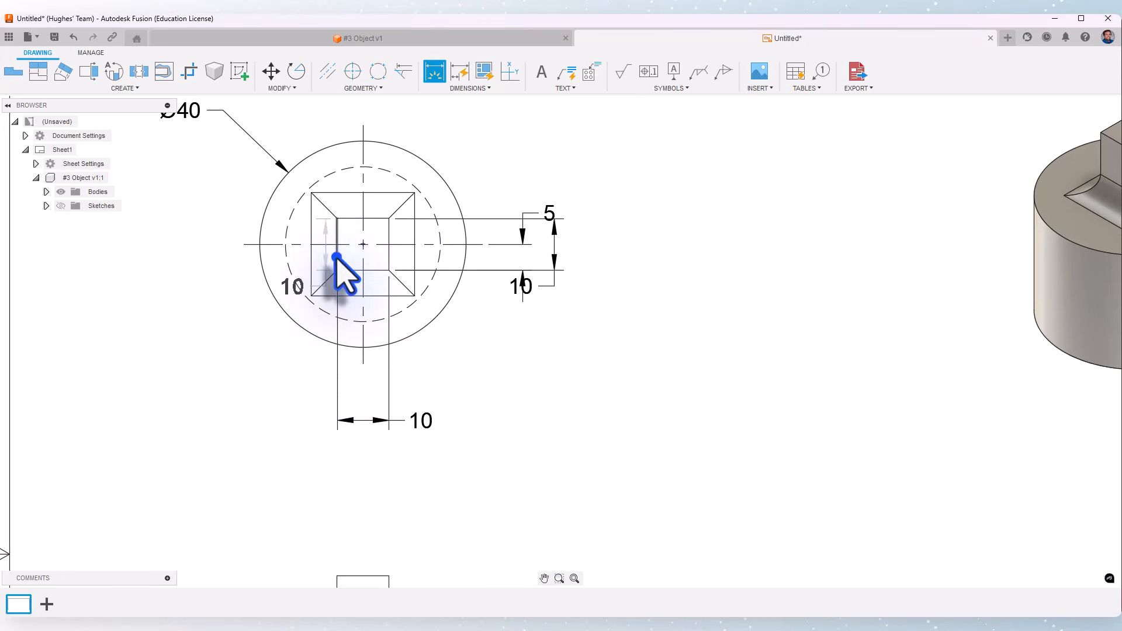
left_click(363, 268)
left_click(353, 401)
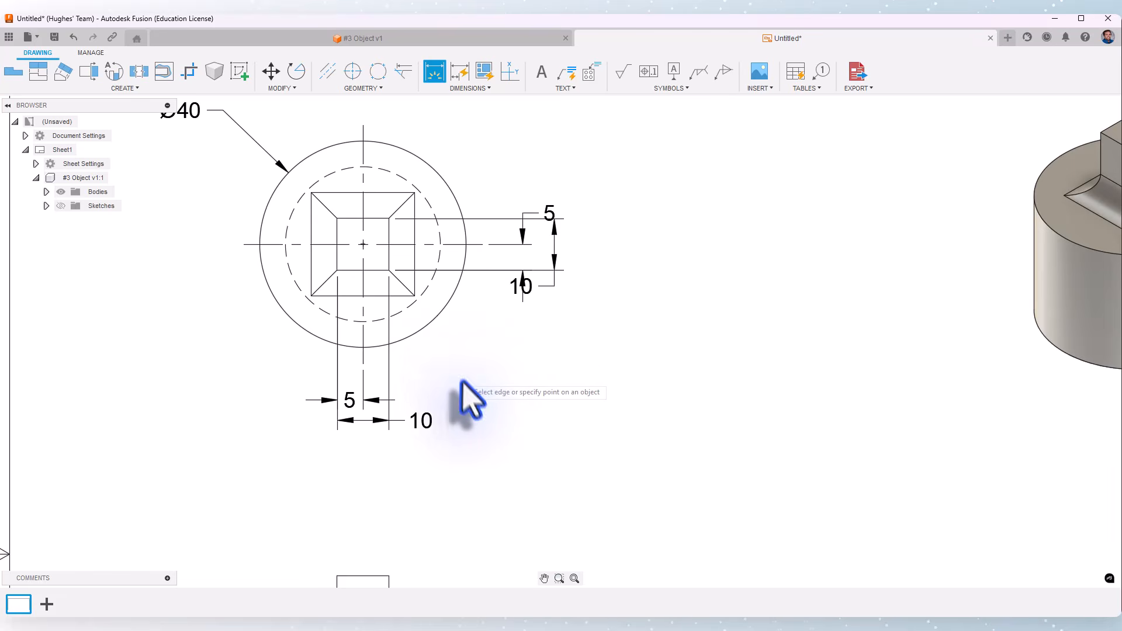
middle_click_drag(468, 355, 431, 341)
right_click(431, 341)
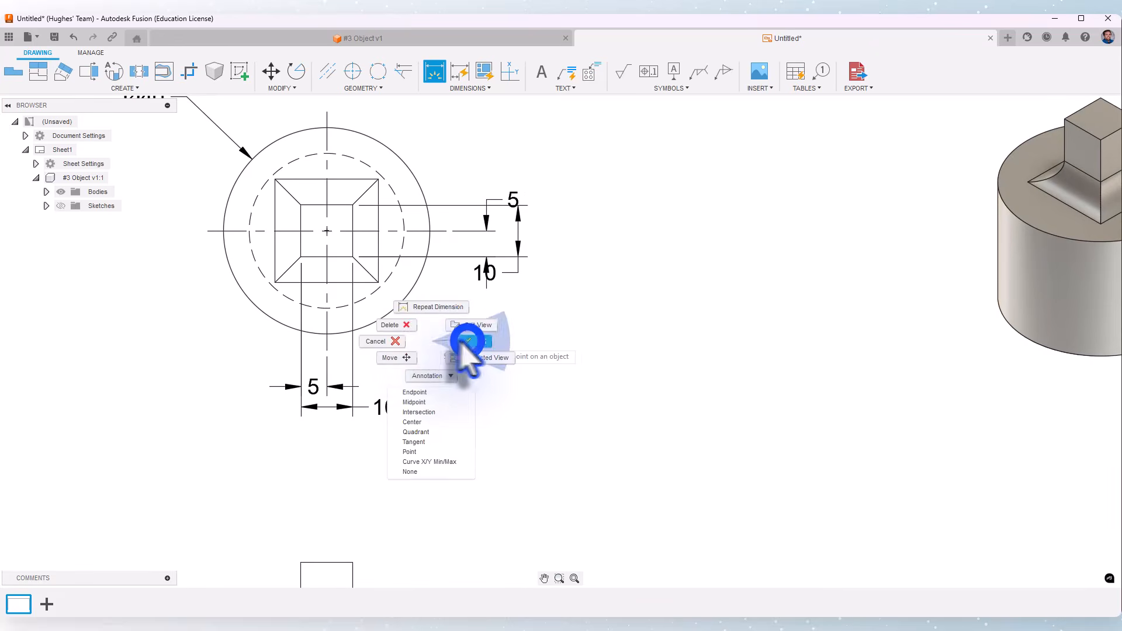
left_click(464, 340)
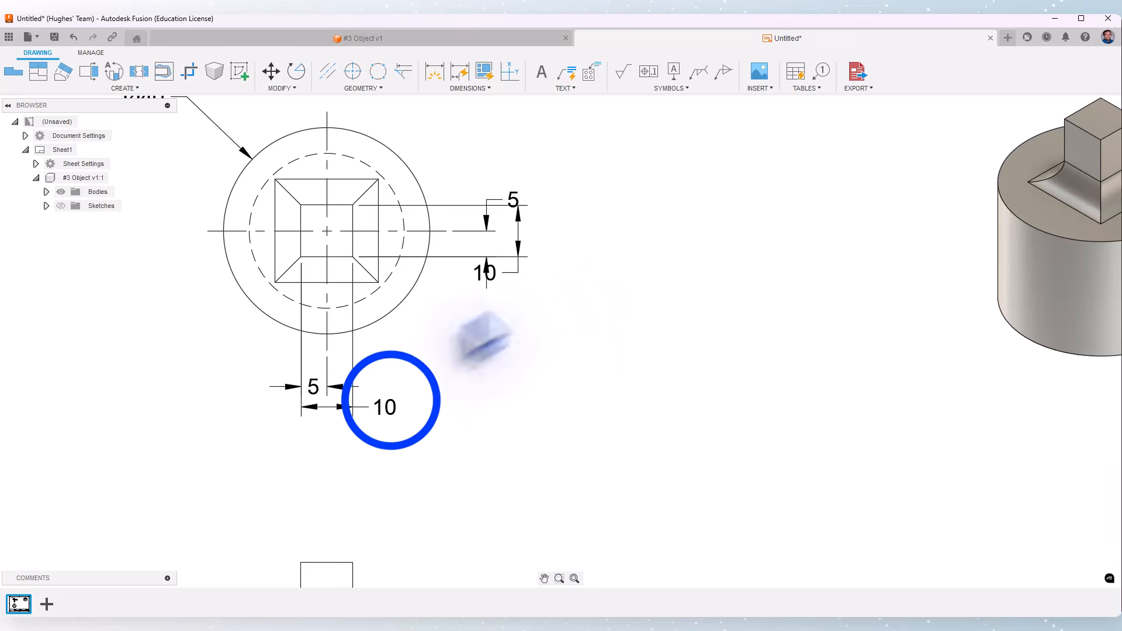
- Move the 10 mm width dimension's text to sit between its extension lines
left_click(389, 402)
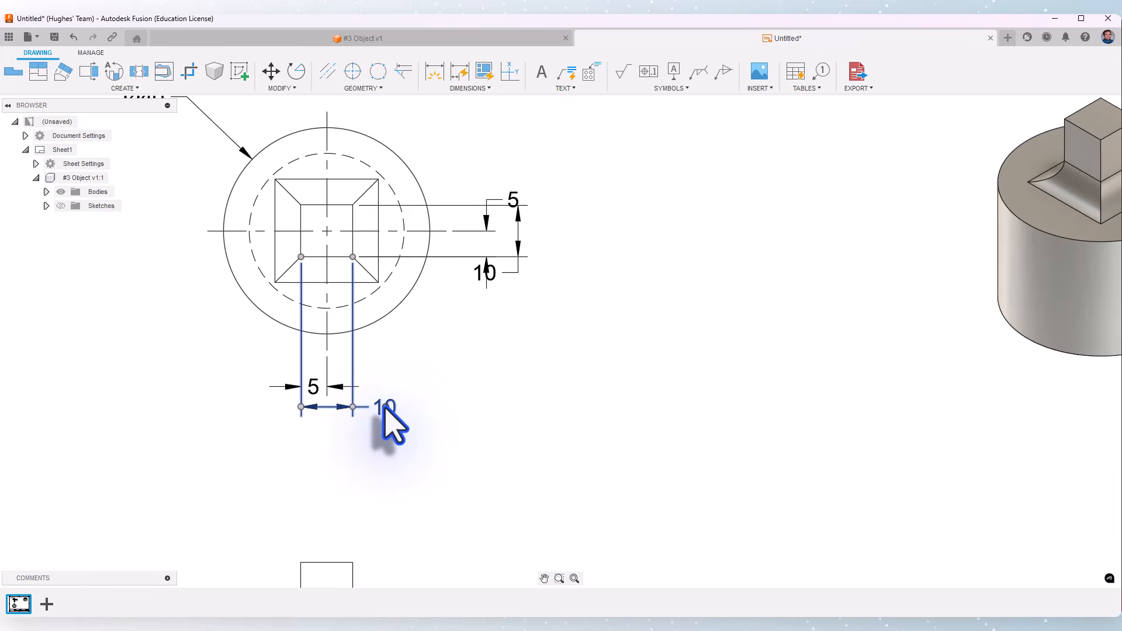
left_click(385, 408)
left_click_drag(385, 408, 325, 410)
left_click(386, 451)
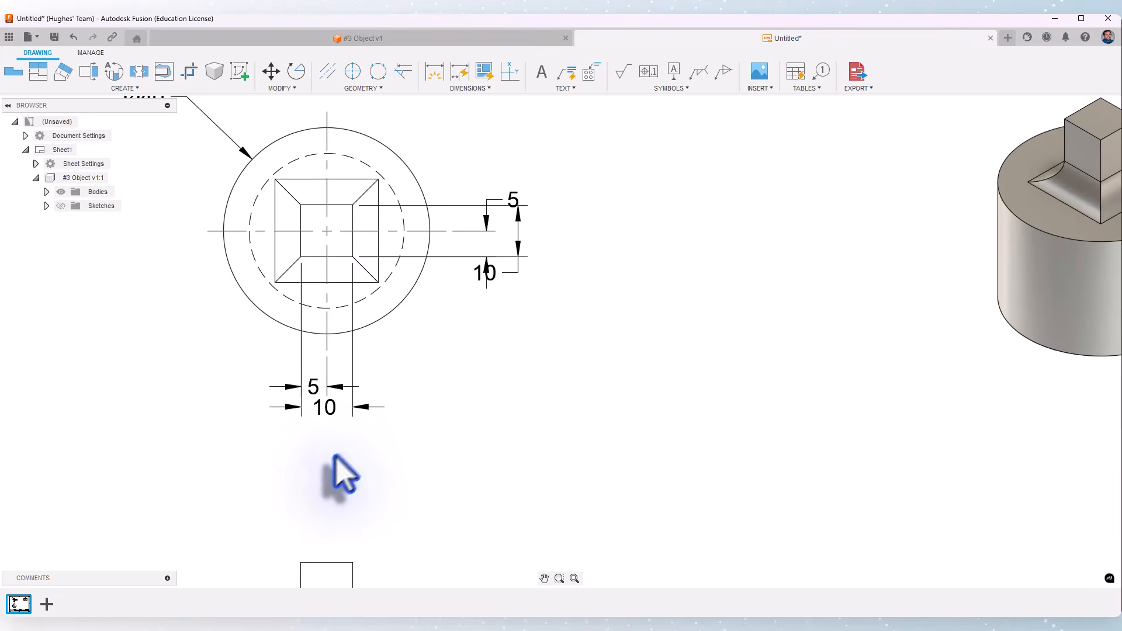
- Move the lower 5 mm dimension's text outside to the left
left_click(315, 387)
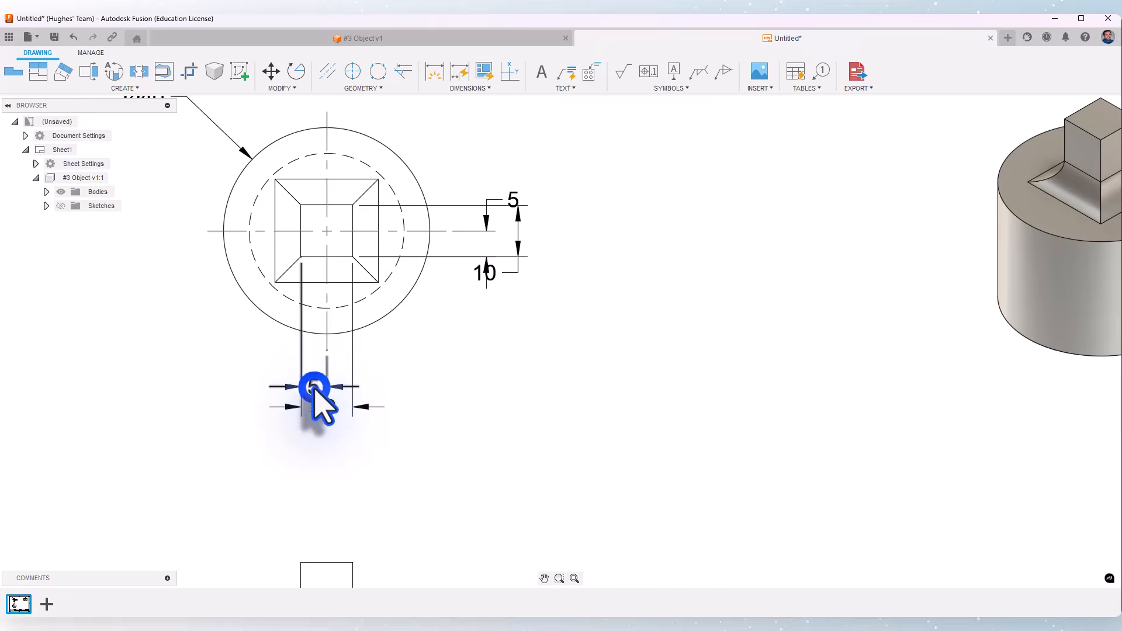
left_click_drag(311, 371, 283, 371)
left_click(456, 367)
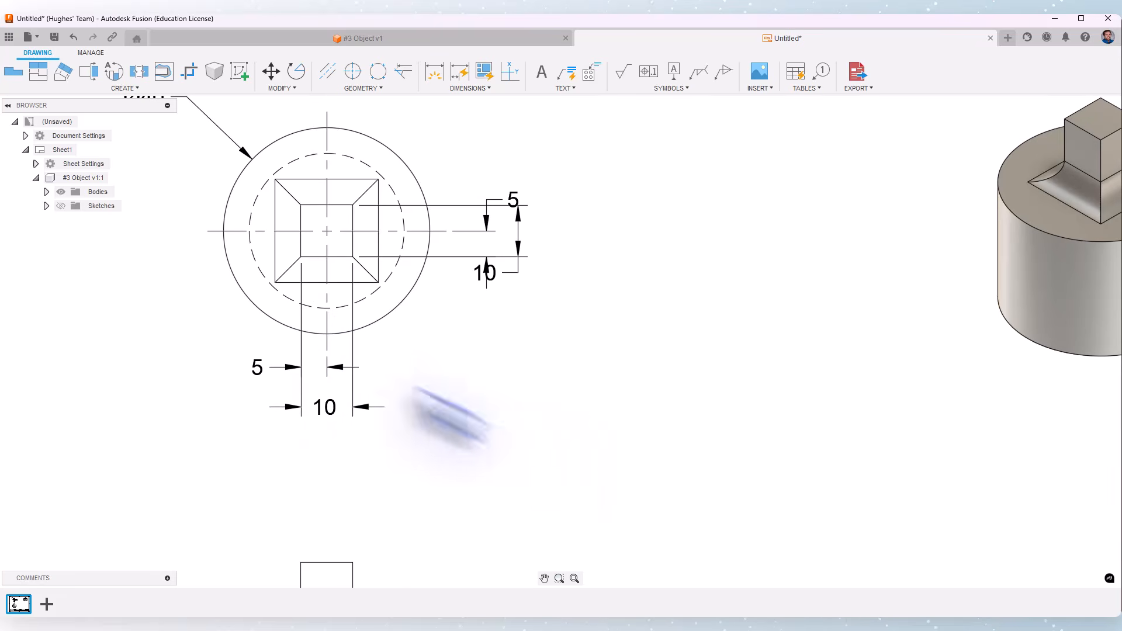
- Rearrange the overlapping vertical 10 mm and 5 mm dimensions beside the top view, keeping 10 between its extension lines and 5 outside below
left_click(519, 236)
left_click(485, 271)
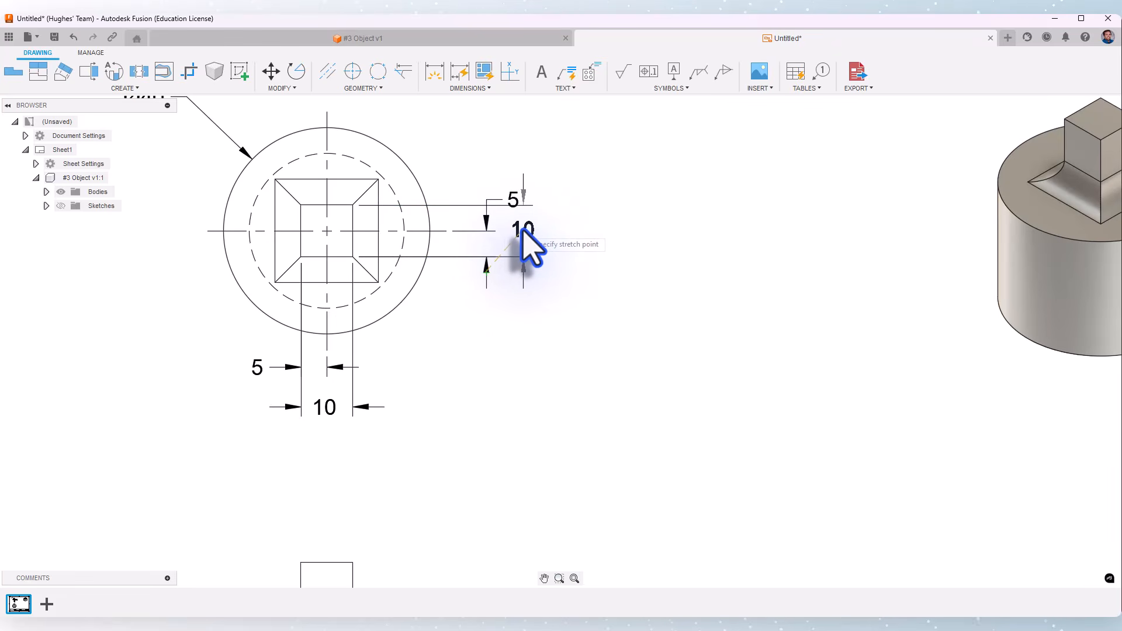
left_click(523, 230)
left_click(510, 200)
left_click(512, 200)
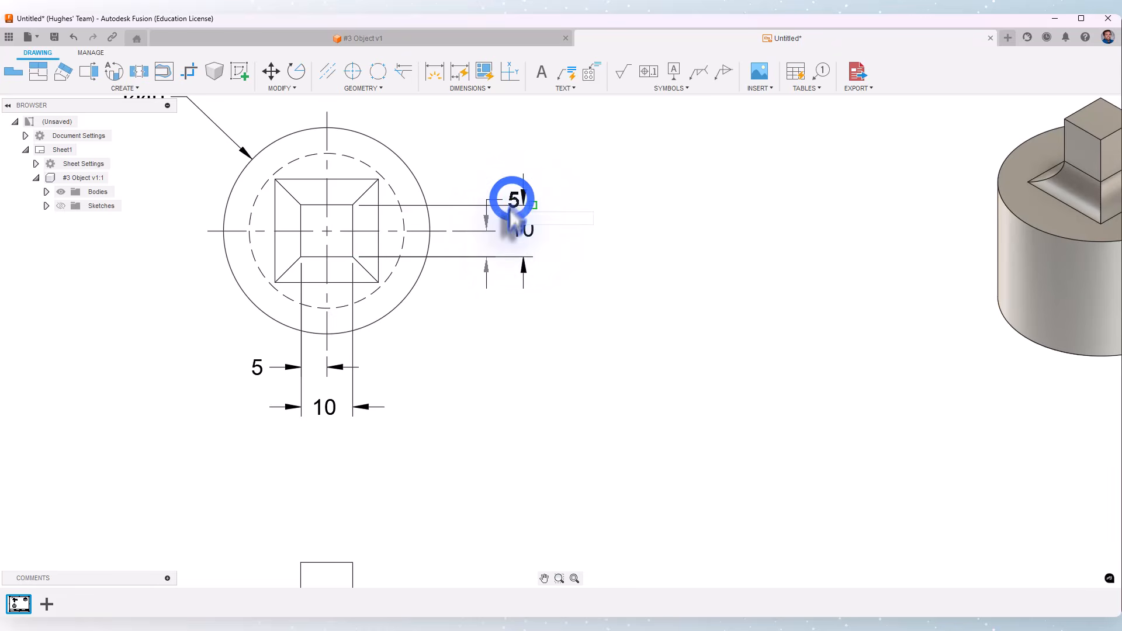
left_click(473, 288)
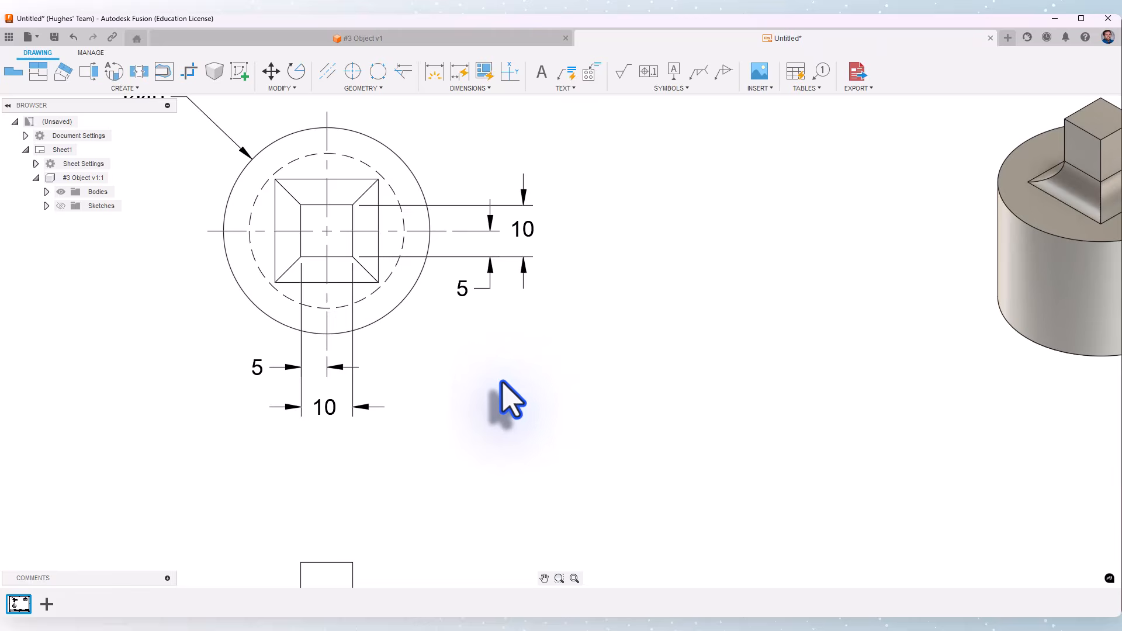
- Dimension the upper boss's height from its top edge to the shoulder, to the right of the front view
scroll(501, 386, "down", 5)
middle_click_drag(529, 441, 536, 306)
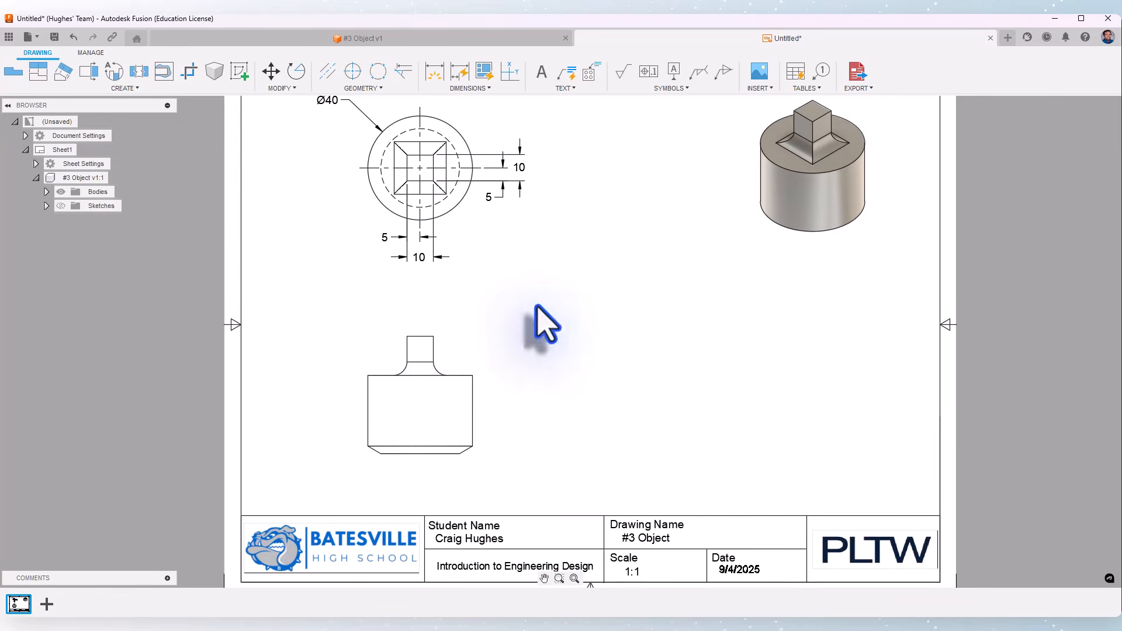
left_click(431, 69)
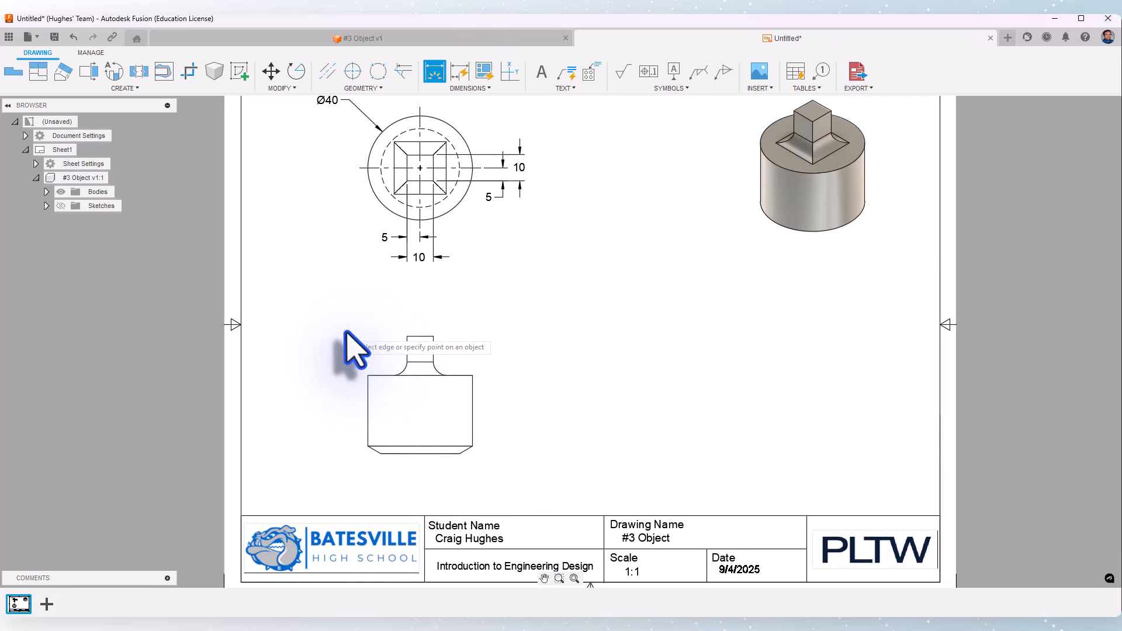
scroll(327, 315, "up", 1)
scroll(503, 473, "up", 2)
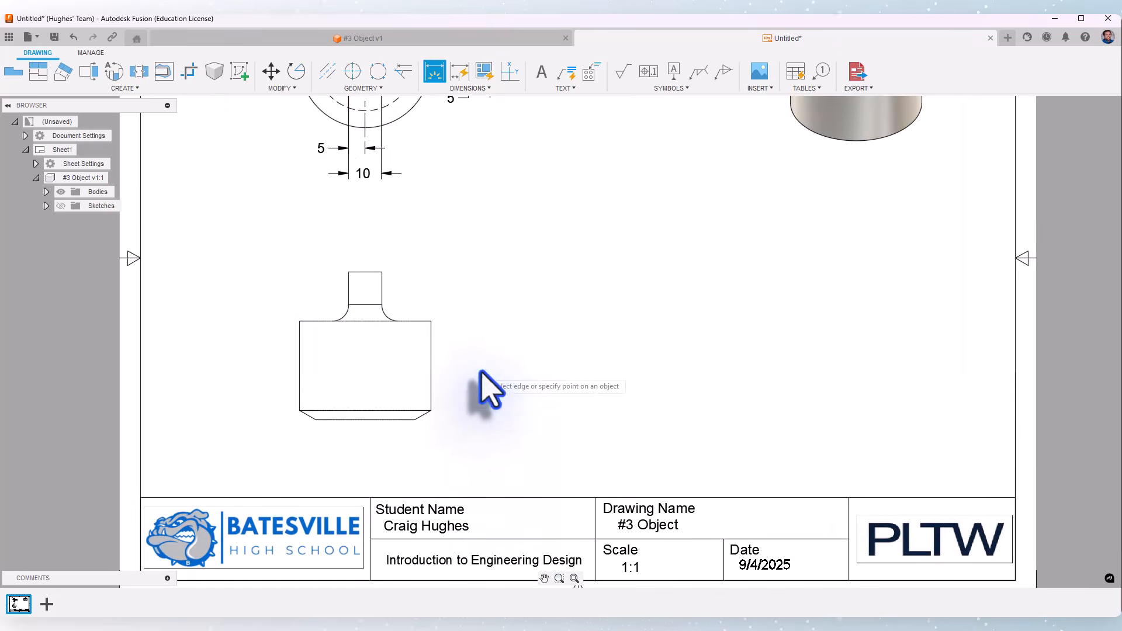
scroll(491, 380, "up", 1)
left_click(355, 260)
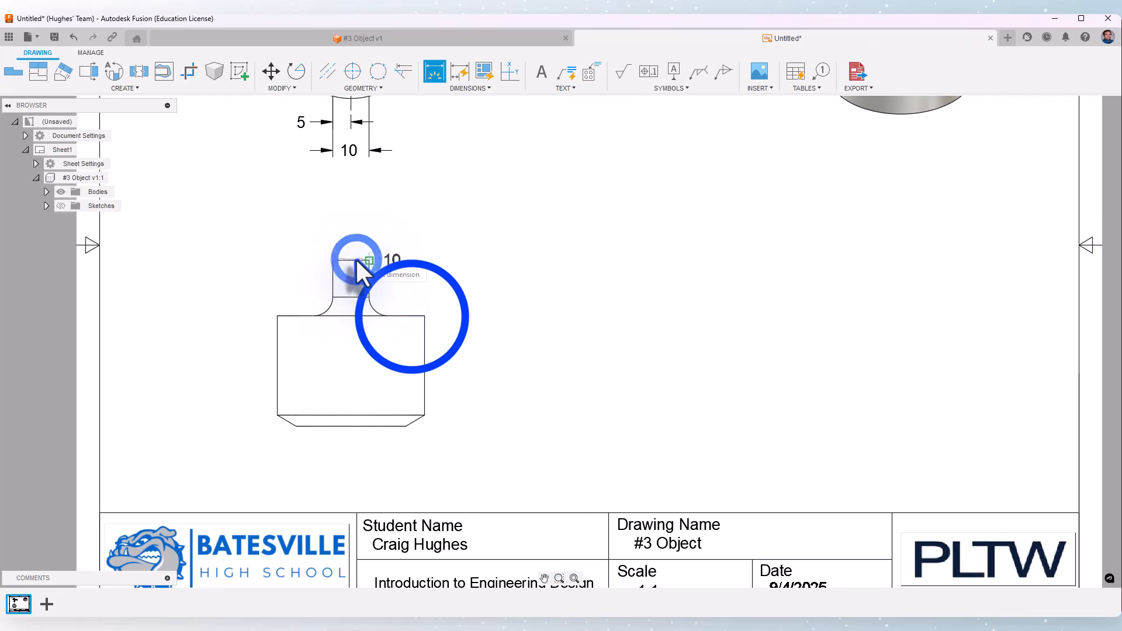
left_click(413, 316)
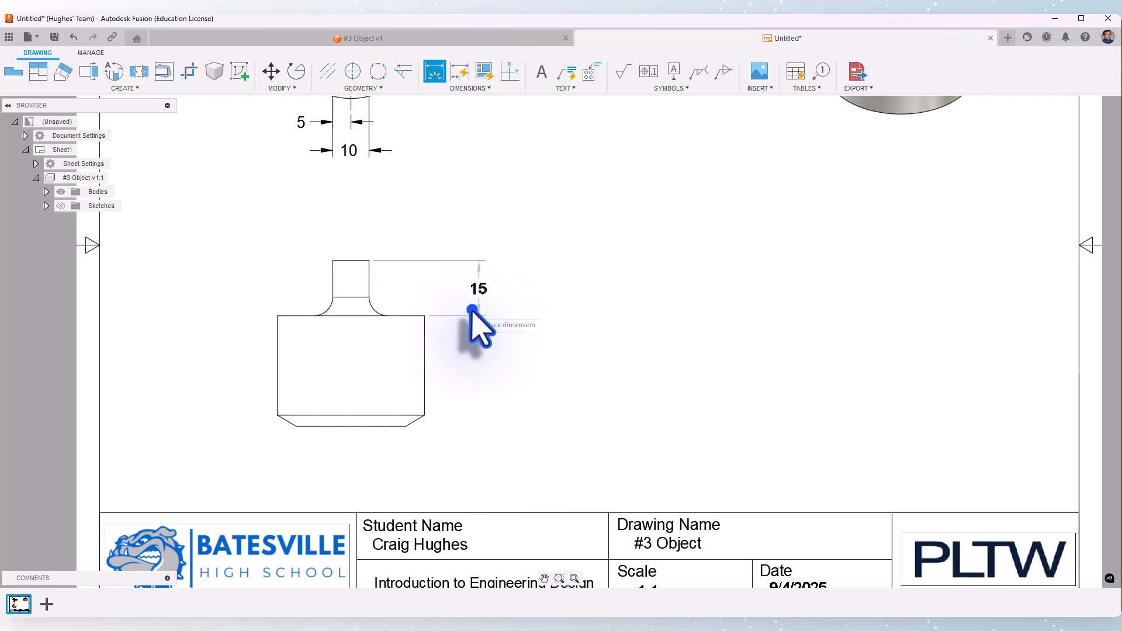
left_click(472, 309)
- Dimension the base's height from the shoulder to the bottom edge, and add a radius dimension to the fillet at the boss's base
left_click(404, 316)
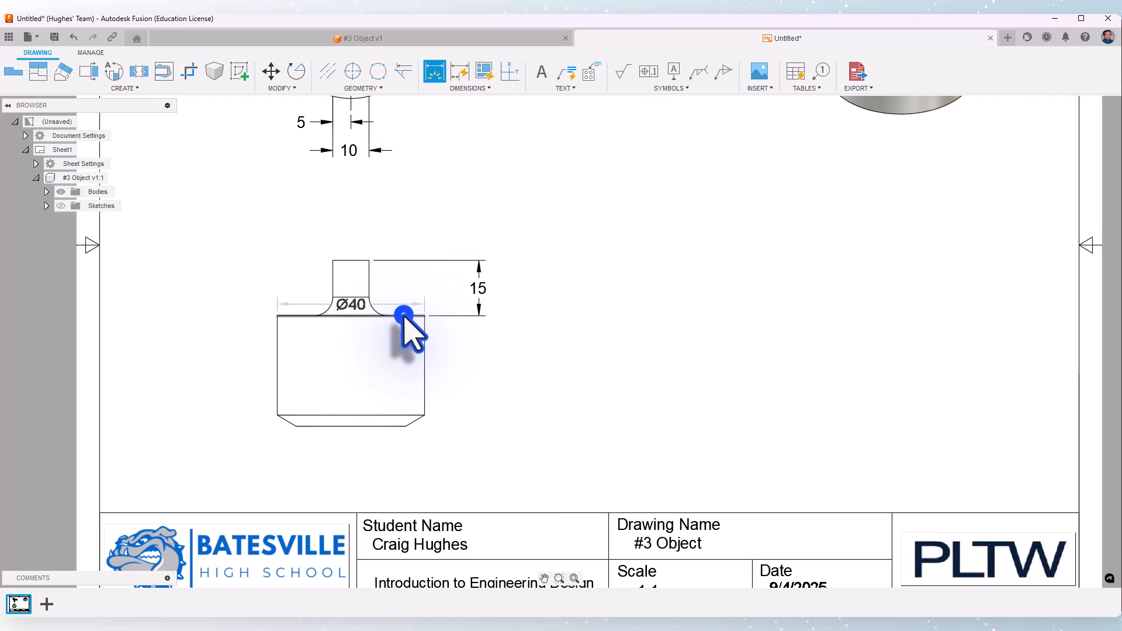
left_click(390, 426)
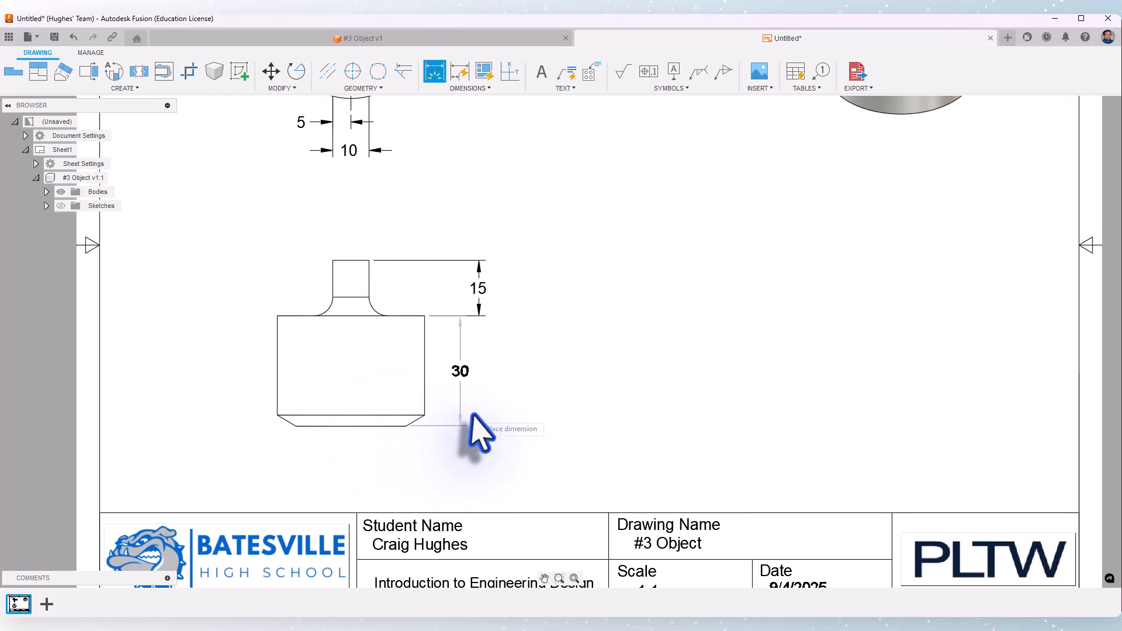
left_click(477, 412)
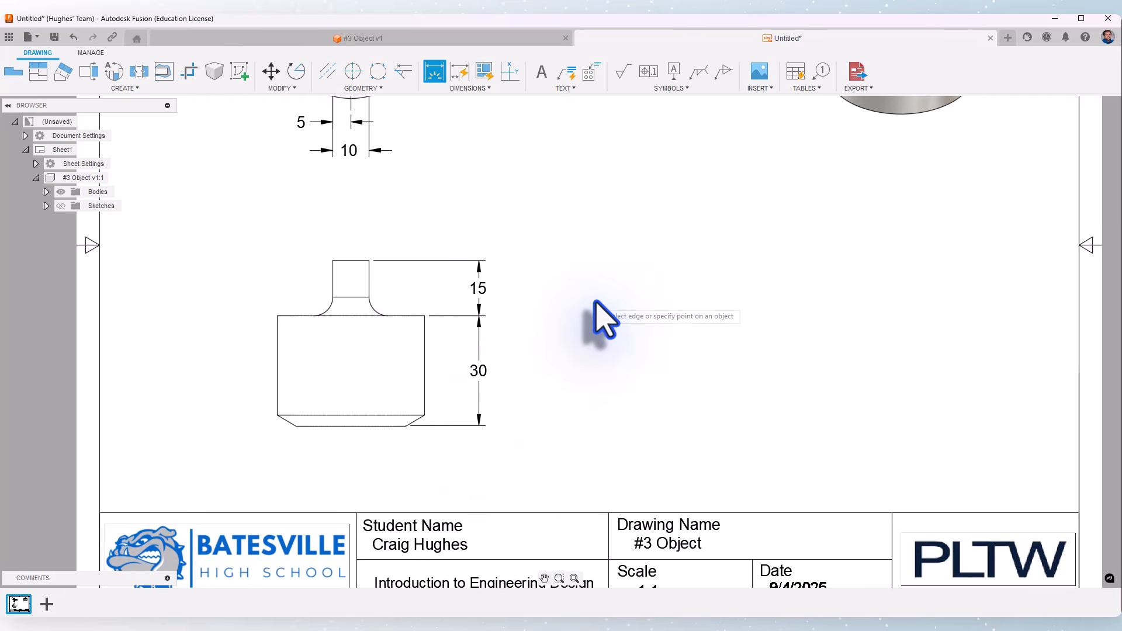
left_click(329, 304)
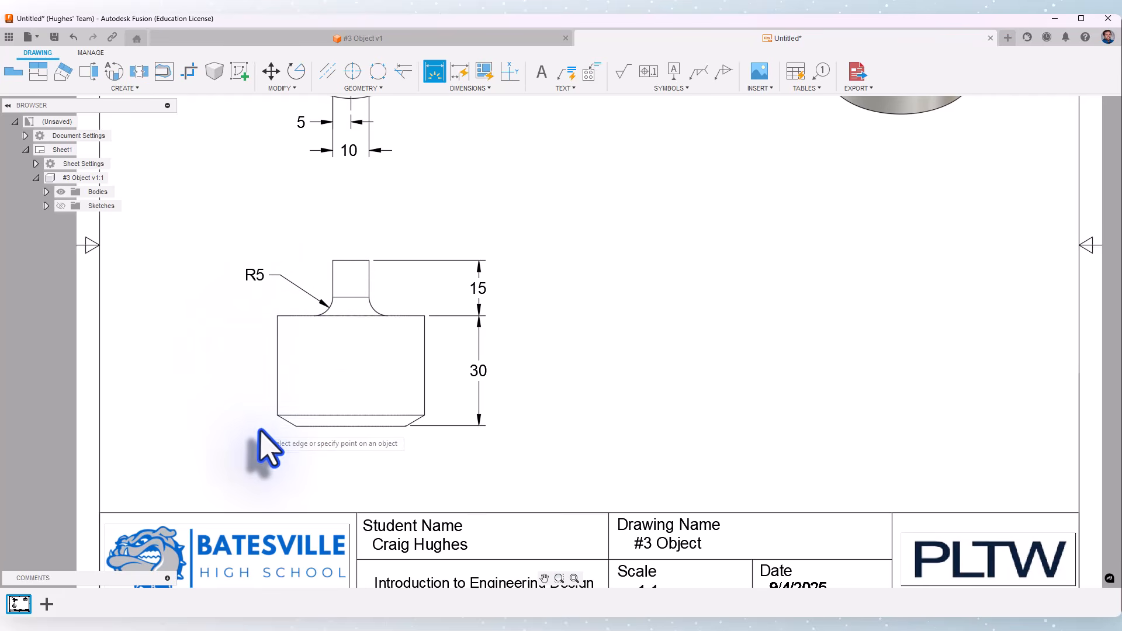
- Dimension the chamfer's horizontal width at the base's lower left corner, below the front view
middle_click_drag(260, 431, 287, 377)
scroll(287, 377, "up", 3)
left_click(310, 345)
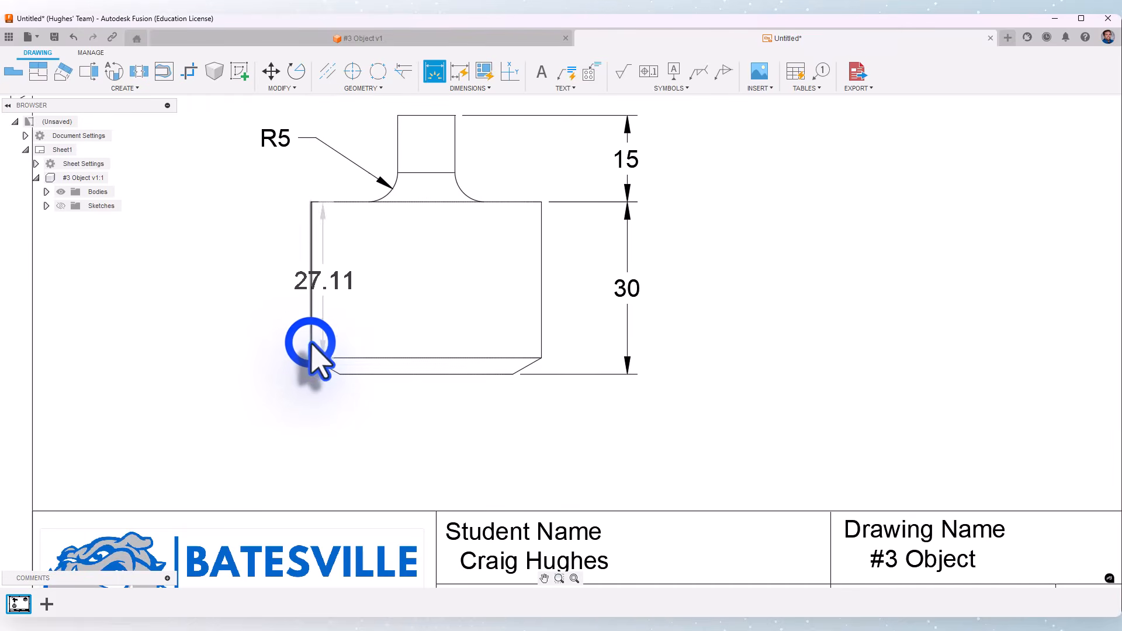
left_click(340, 374)
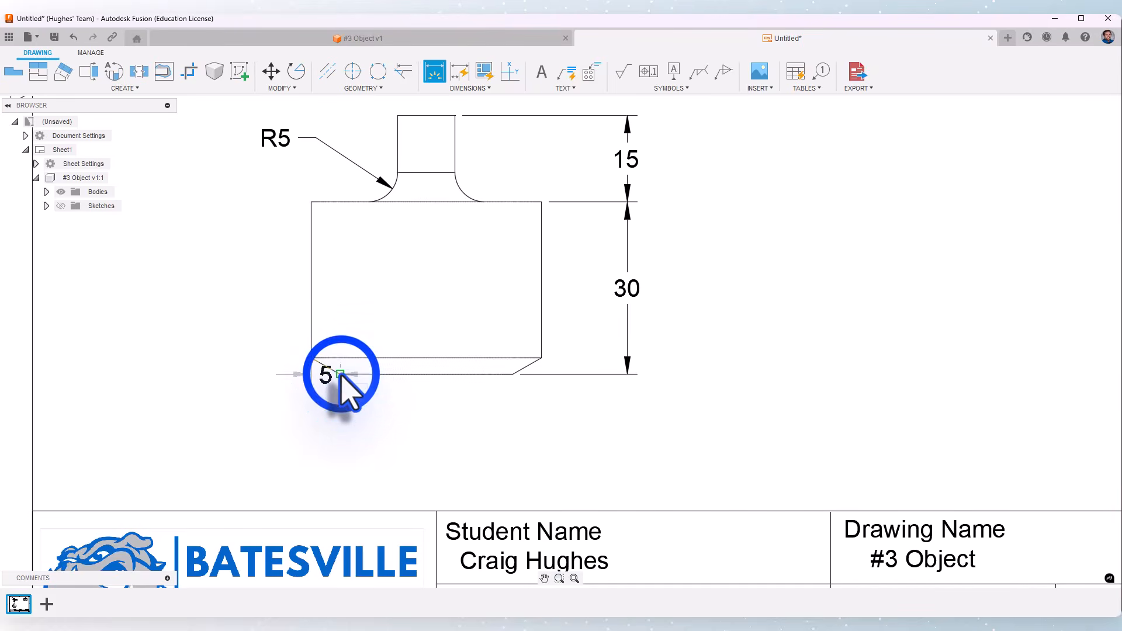
left_click(338, 411)
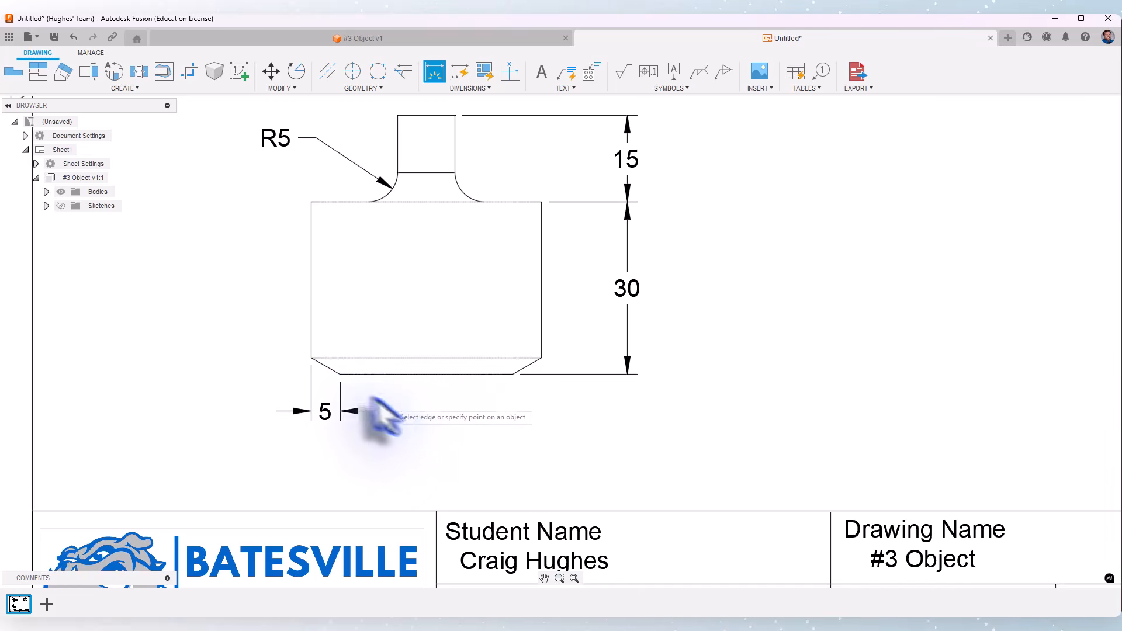
- Dimension the chamfer's angle at the base's lower left corner and finish the dimension command
scroll(327, 384, "up", 2)
middle_click_drag(216, 353, 342, 351)
left_click(490, 370)
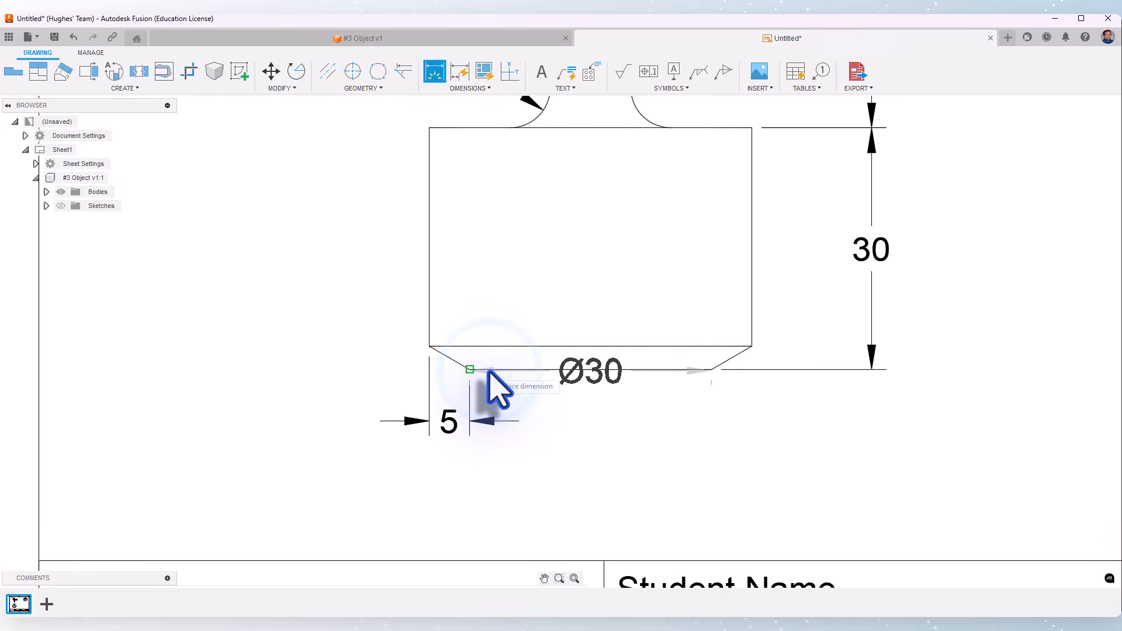
left_click(438, 352)
left_click(443, 353)
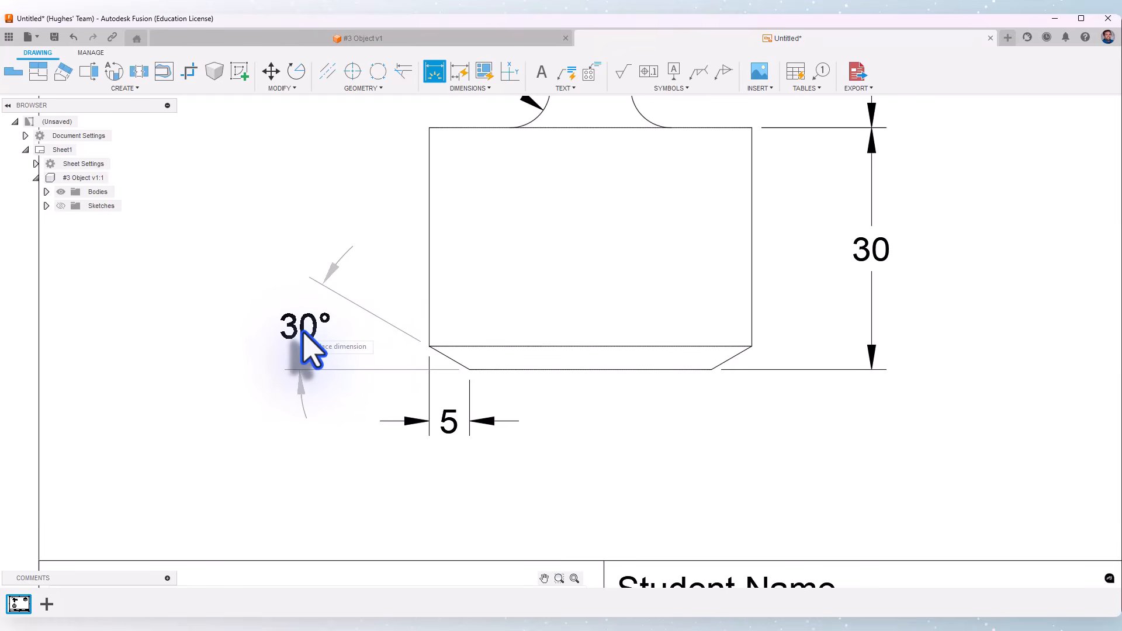
left_click(302, 332)
scroll(257, 415, "down", 4)
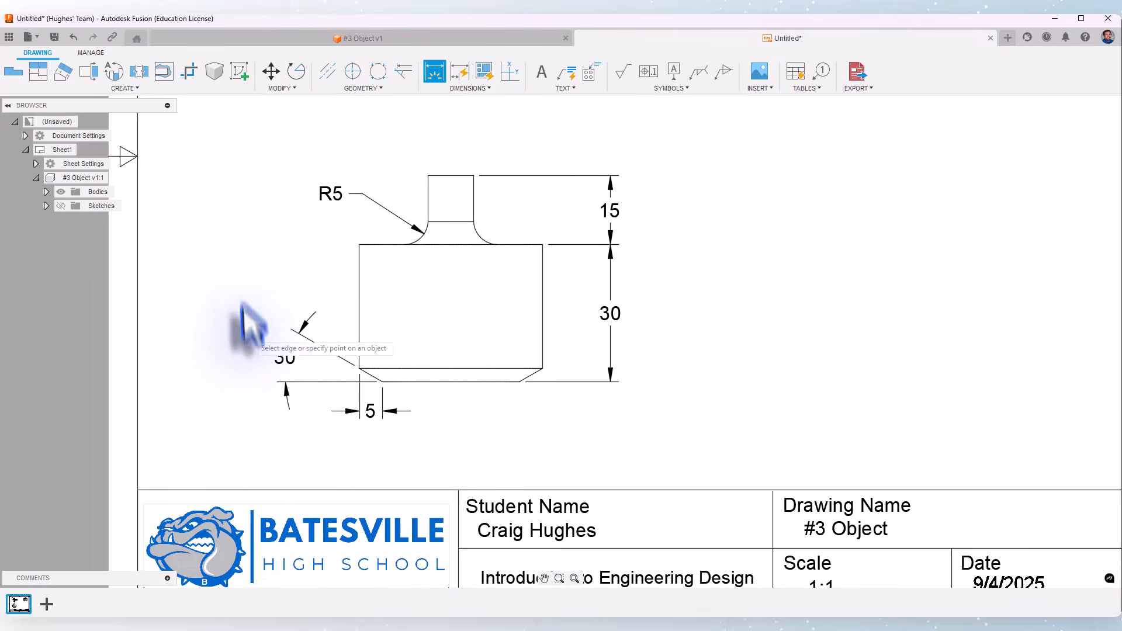
scroll(251, 328, "down", 4)
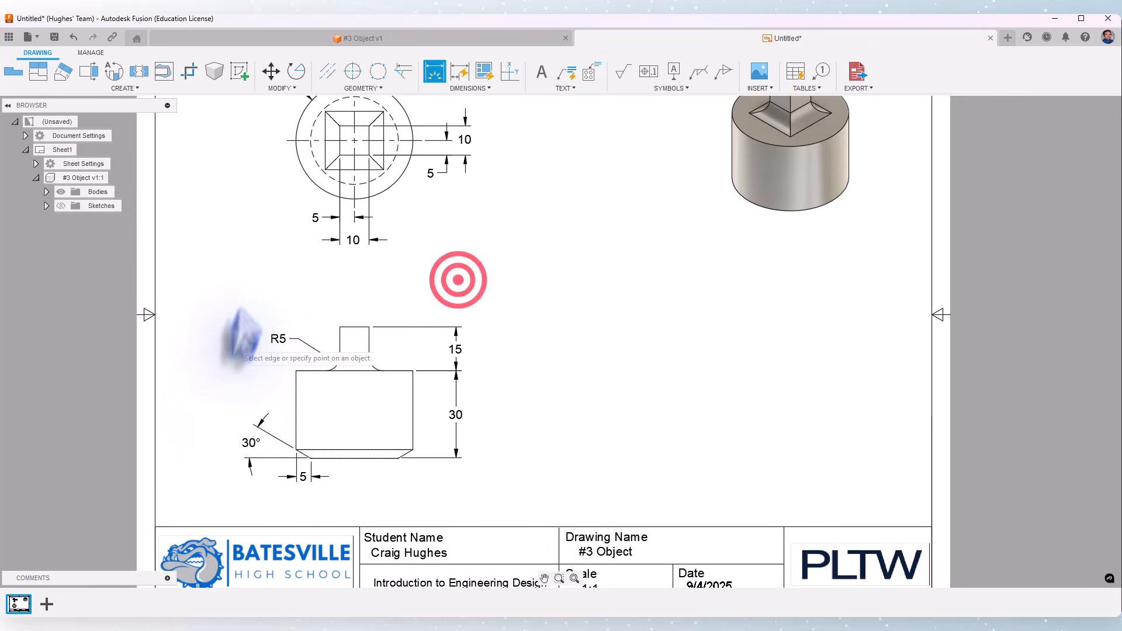
right_click(458, 280)
left_click(491, 278)
- Add a text note reading "NOTES:" and "1. ALL DIMENSIONS IN MM." to the right of the front view
middle_click_drag(550, 345, 542, 364)
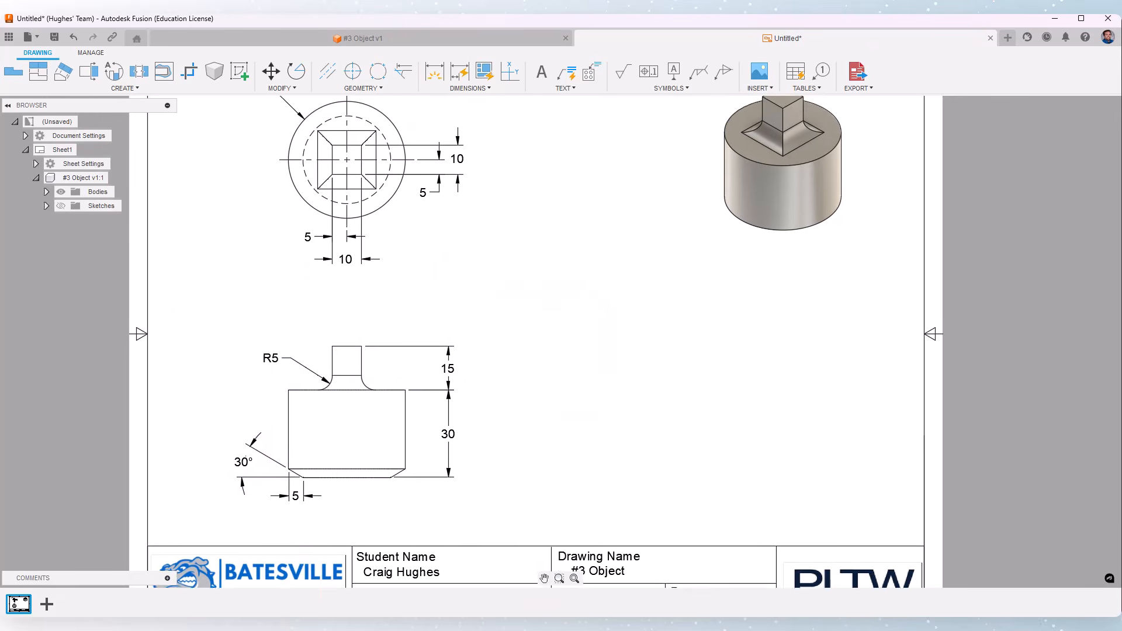
scroll(524, 372, "down", 1)
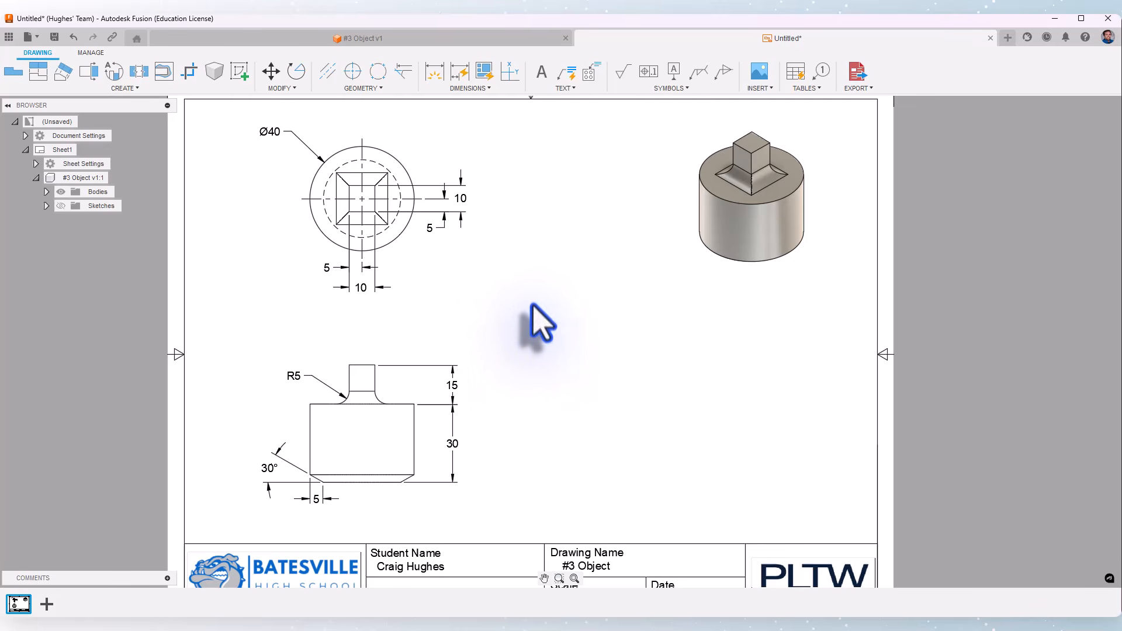
left_click(541, 71)
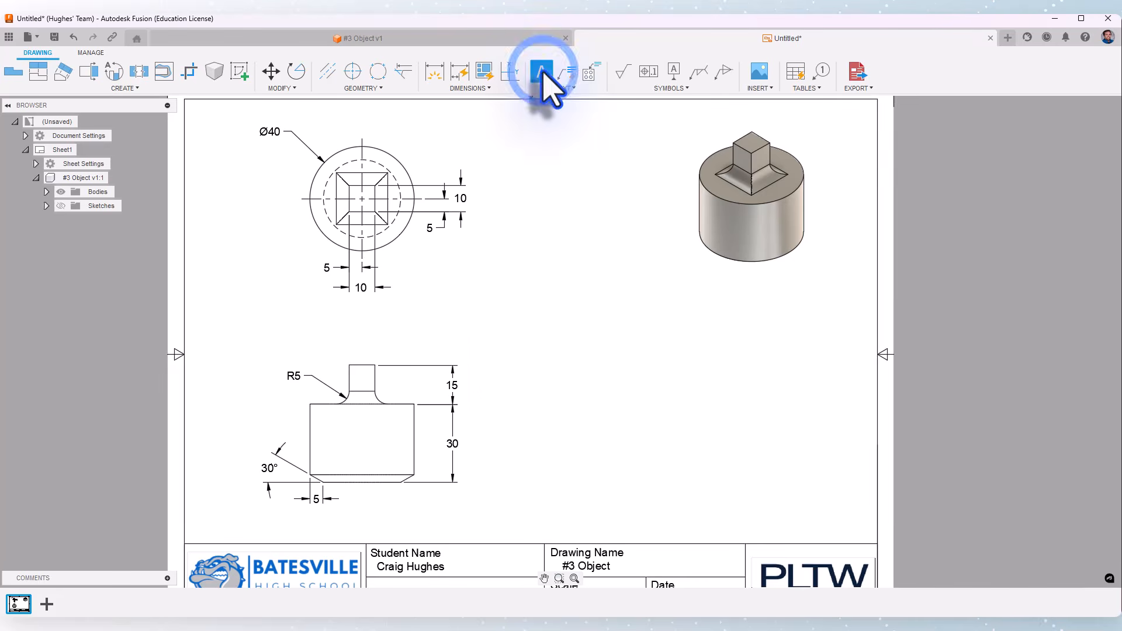
left_click(587, 334)
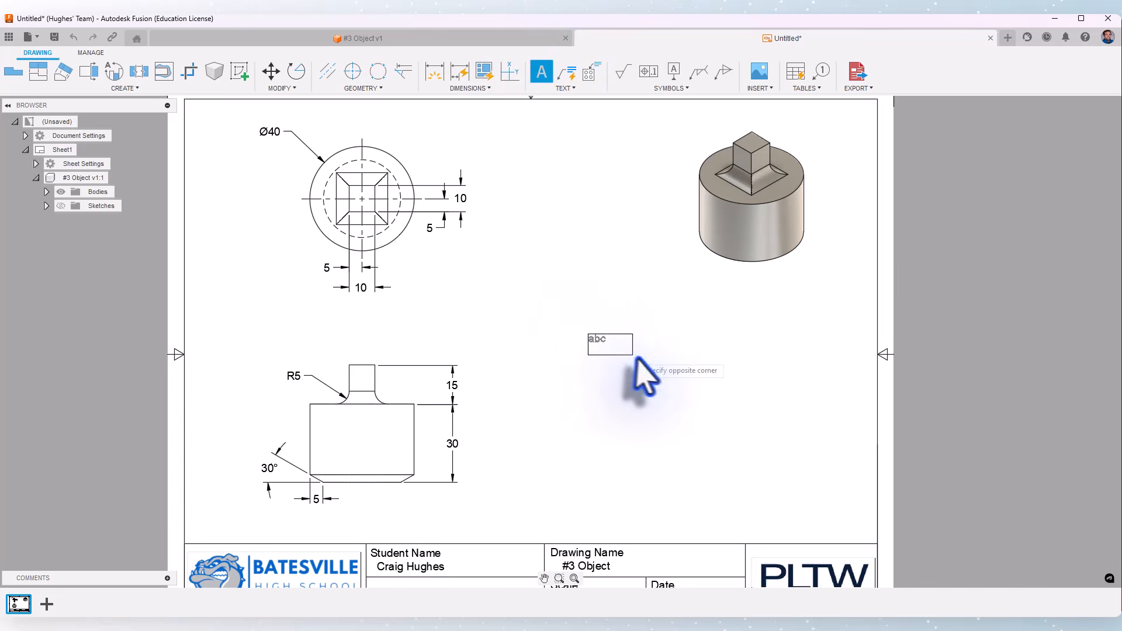
left_click(796, 424)
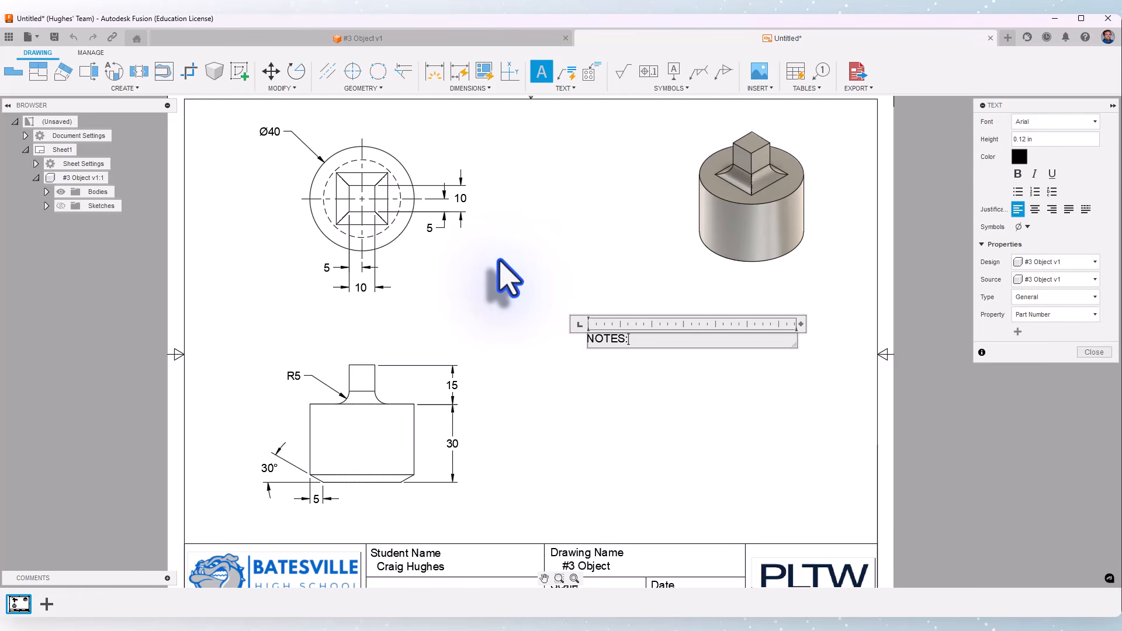
type("NOTES:")
key("Return")
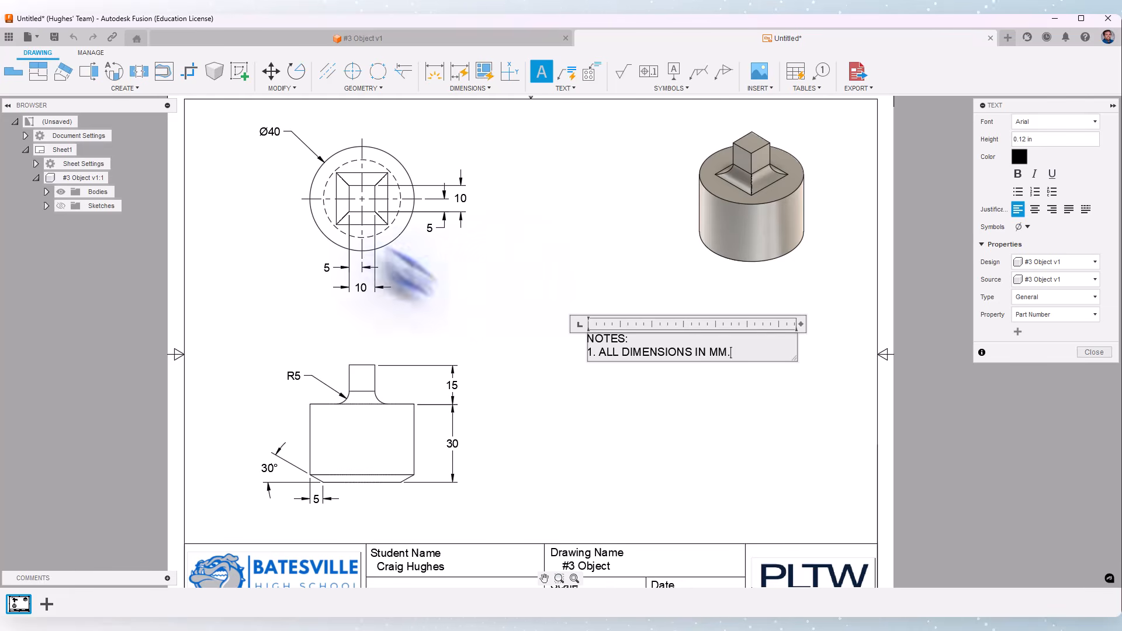
left_click(681, 421)
- Narrow the note's text box to fit its text
left_click(622, 352)
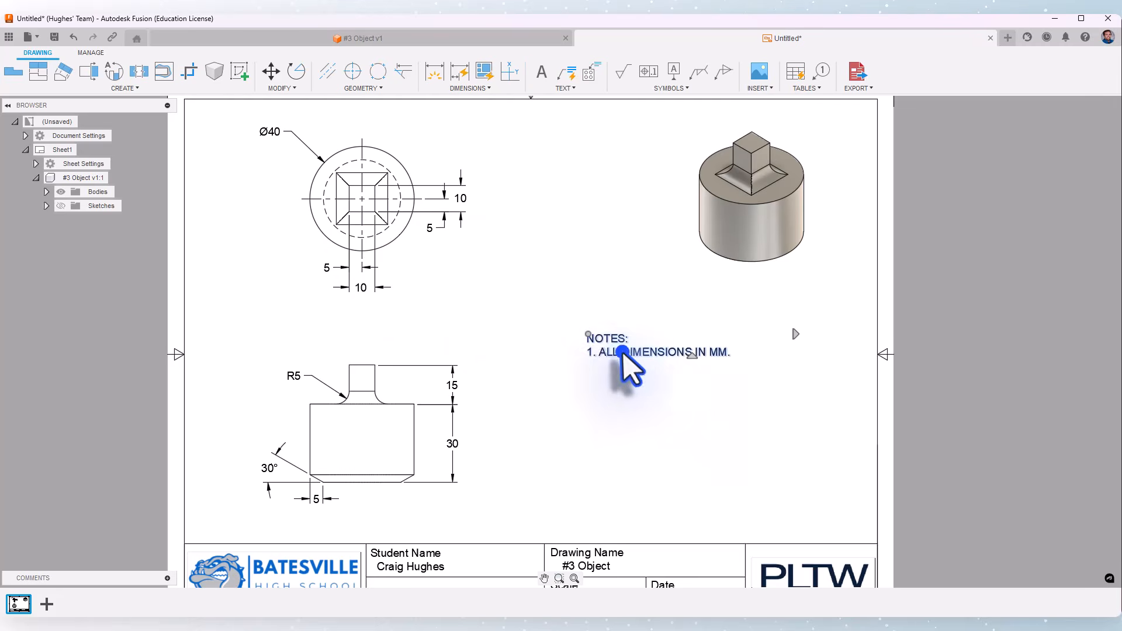
left_click_drag(794, 332, 736, 333)
left_click(736, 393)
- Move the note to the sheet's lower right corner, just above the title block
left_click(602, 338)
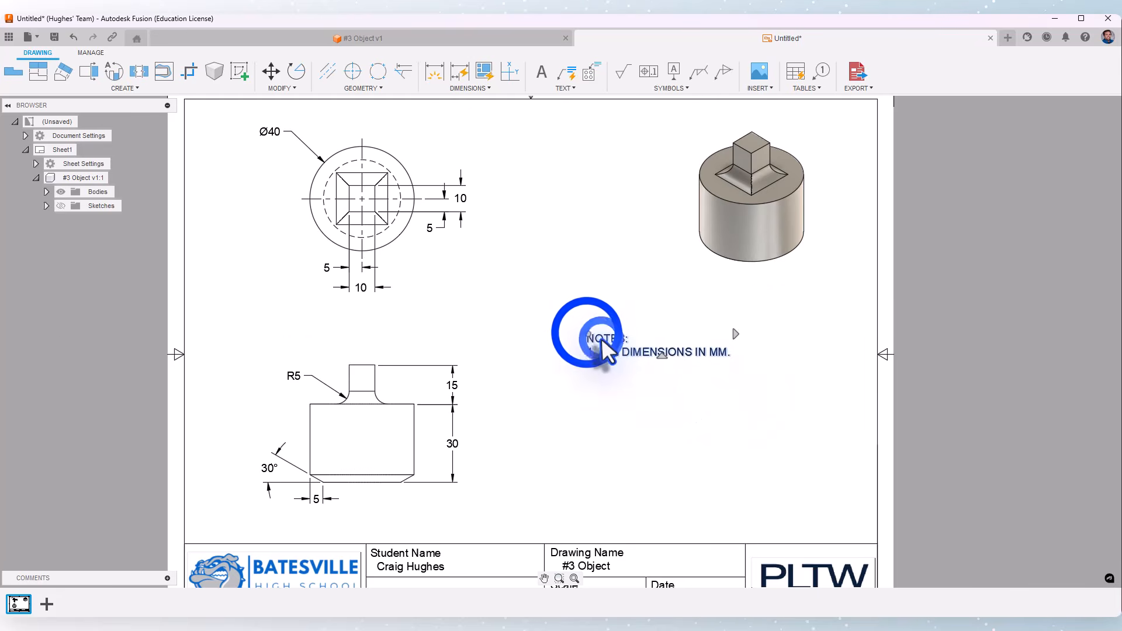
left_click_drag(589, 334, 703, 494)
left_click(936, 355)
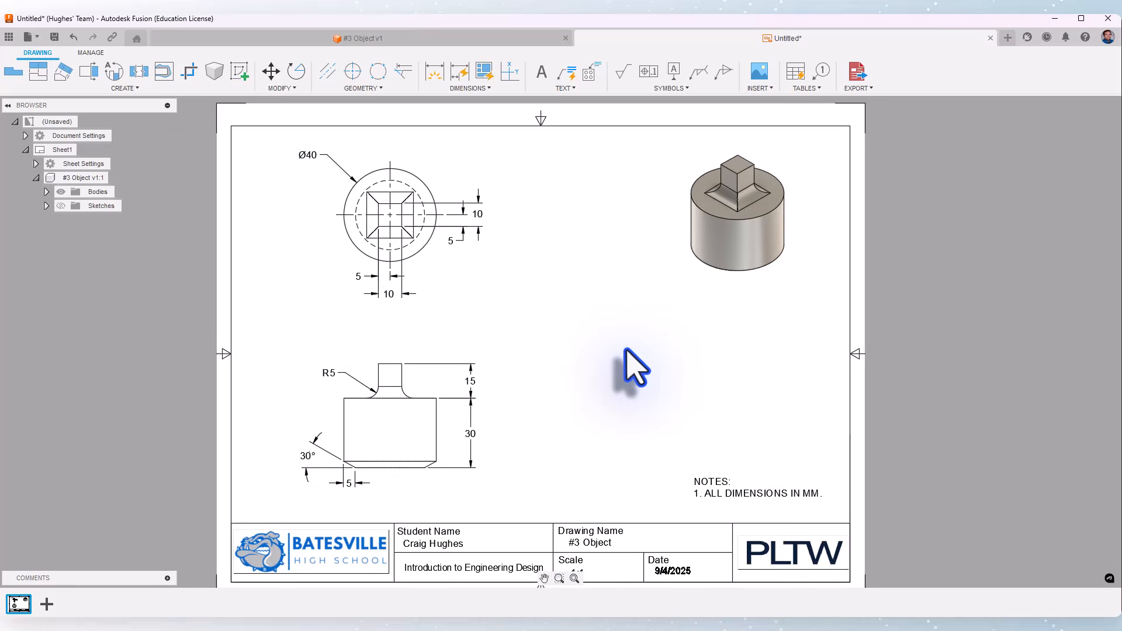
scroll(634, 373, "down", 1)
left_click(574, 579)
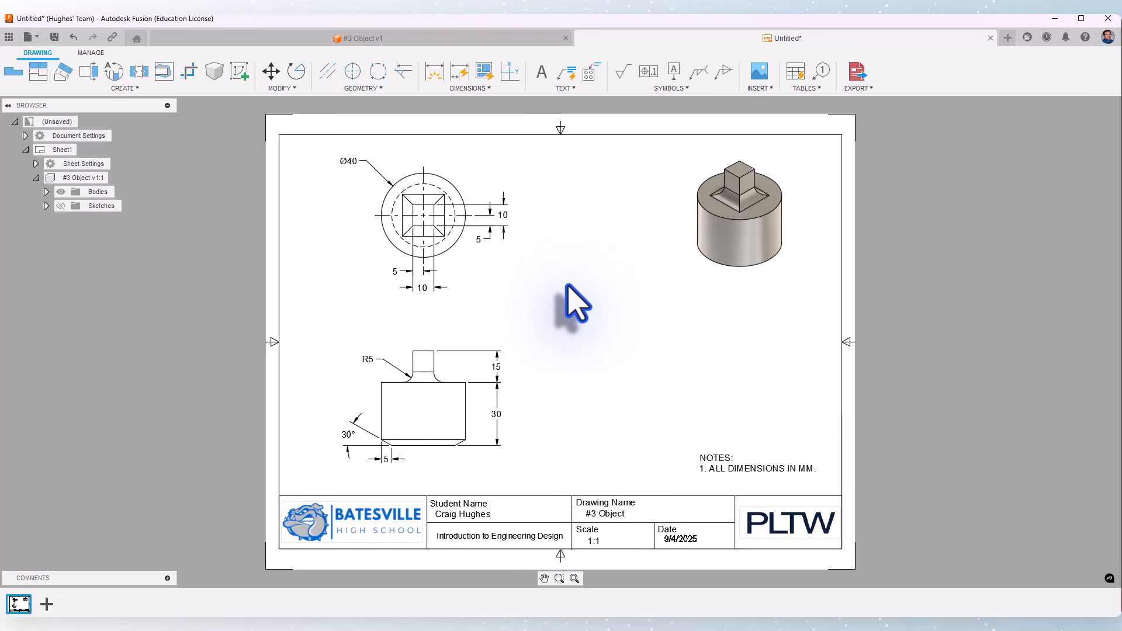
left_click(857, 73)
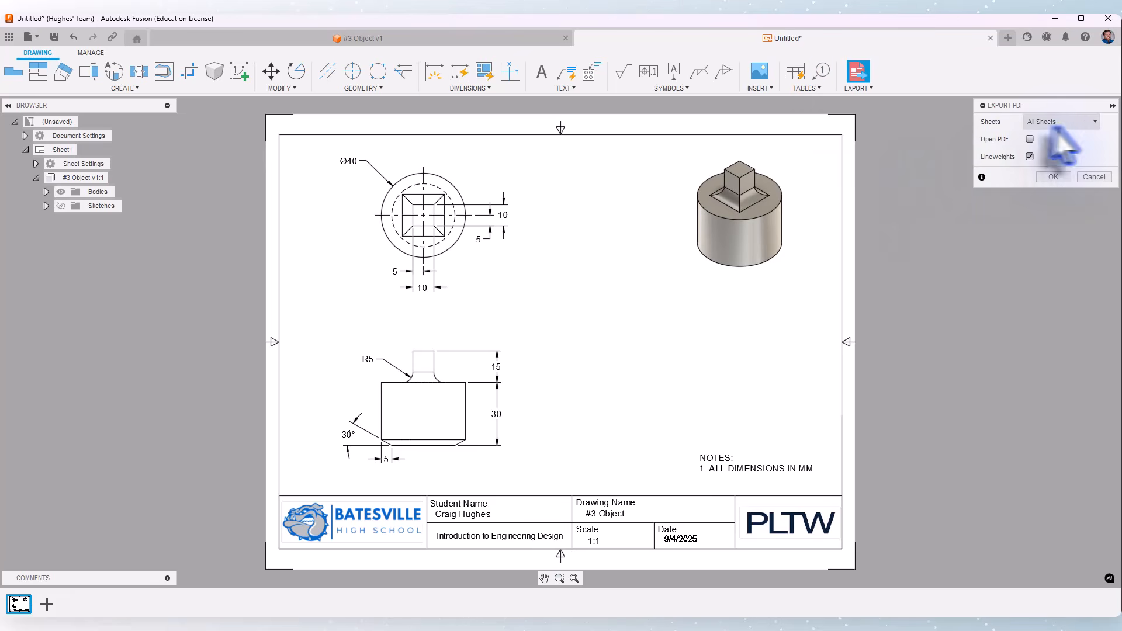
left_click(1030, 140)
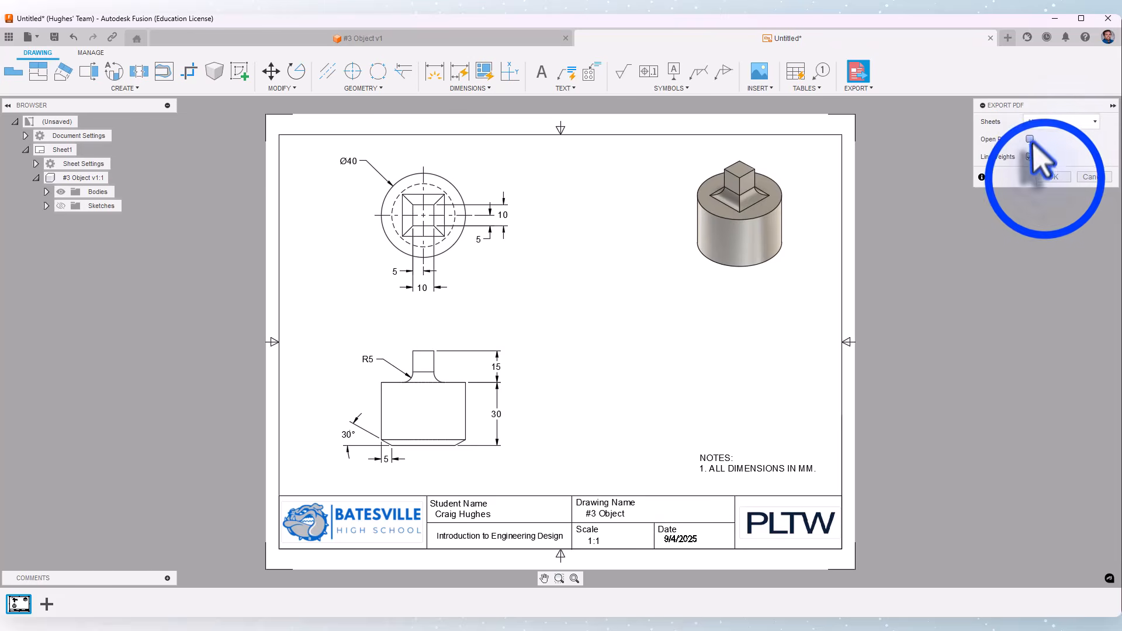
left_click(1052, 177)
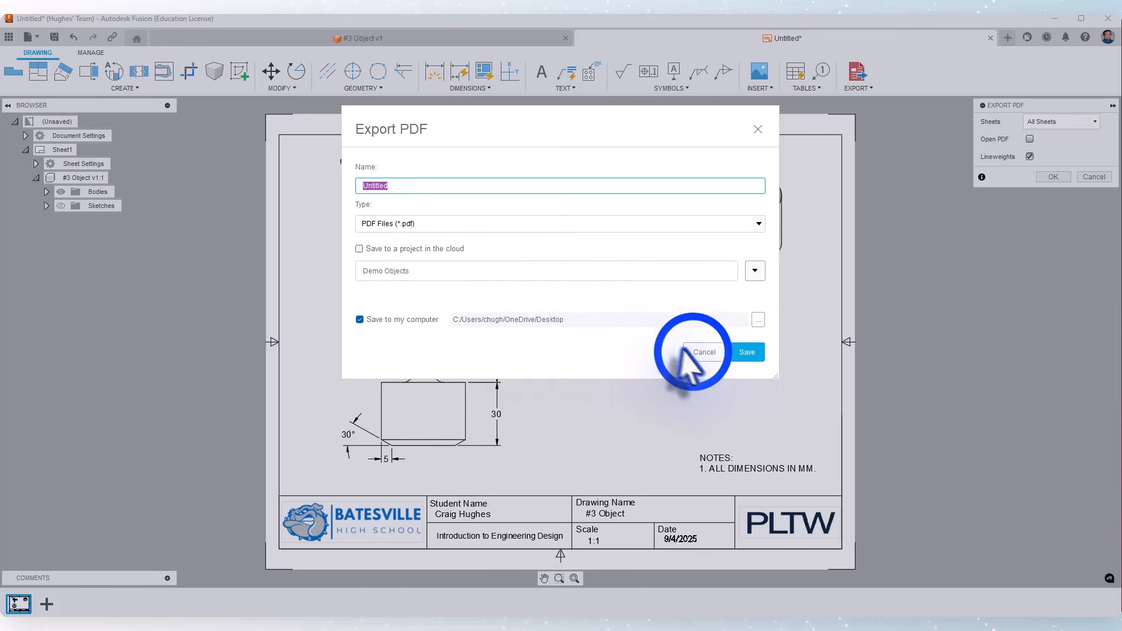
left_click(703, 352)
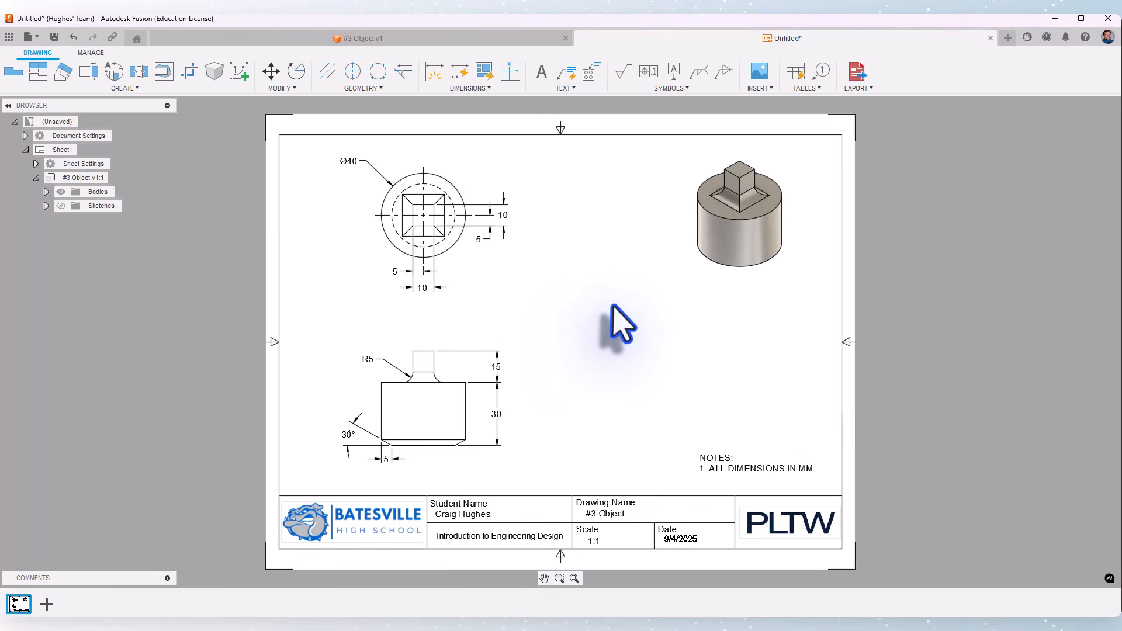